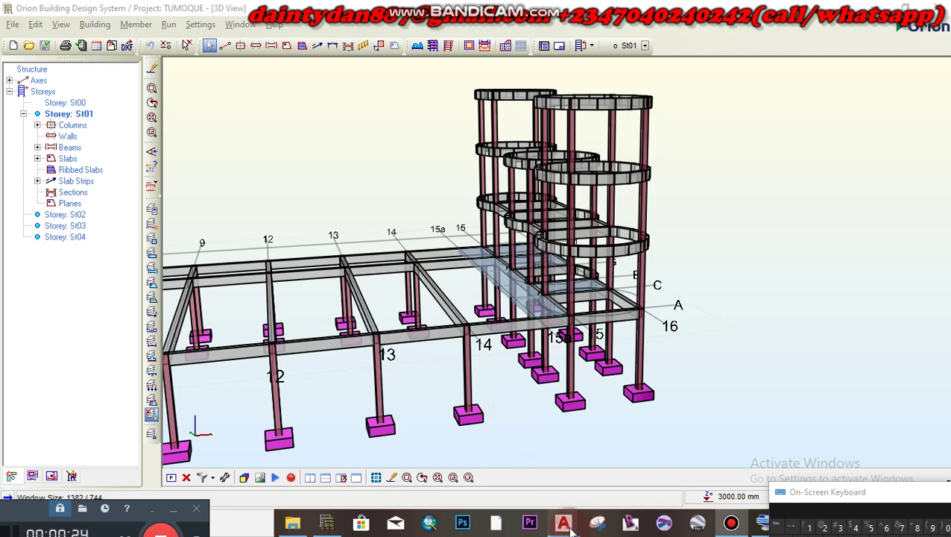
Step: Switch to IMAM IWARA BUILDING.dwg in AutoCAD and review its slab details, roof plan, floor plan and foundation layout sheets
{"action": "mouse_move", "coordinate": [564, 527]}
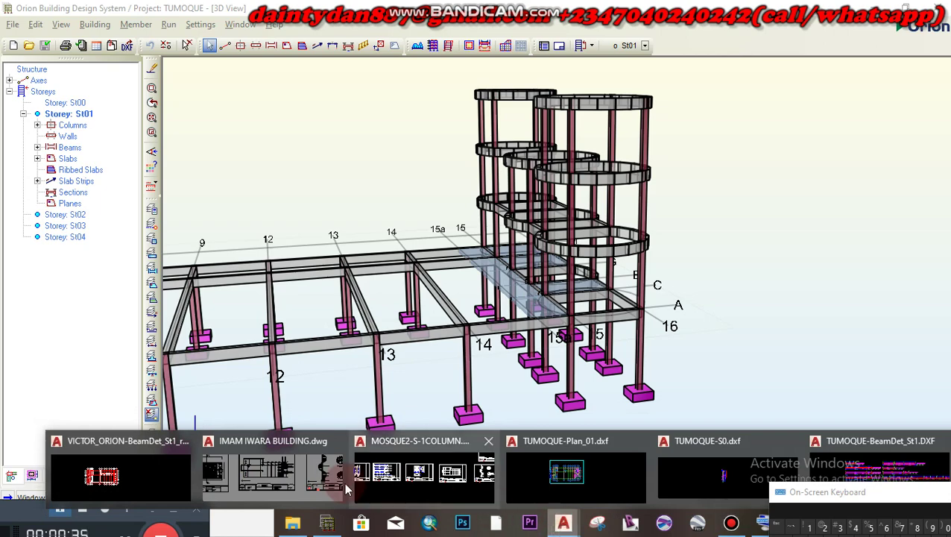
{"action": "left_click", "coordinate": [289, 481]}
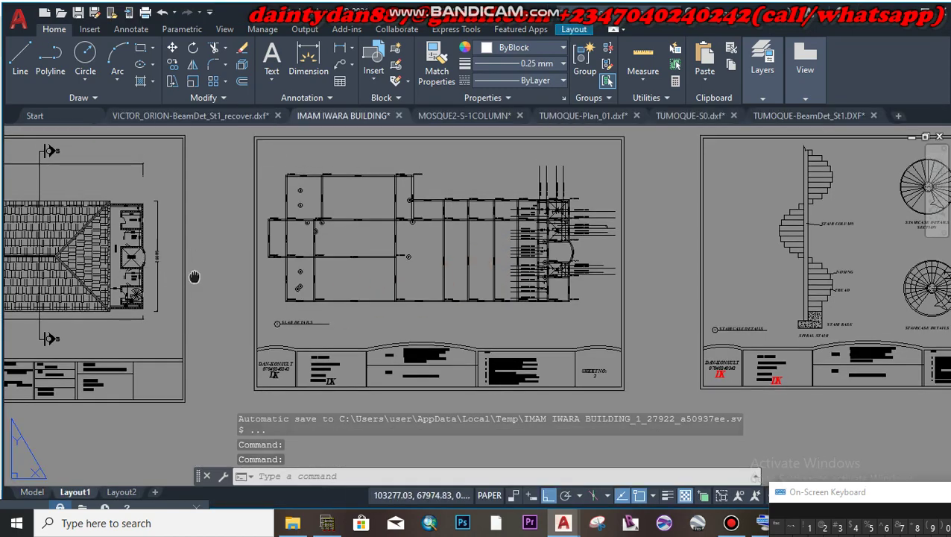
{"action": "middle_click_drag", "start_coordinate": [194, 277], "coordinate": [453, 279]}
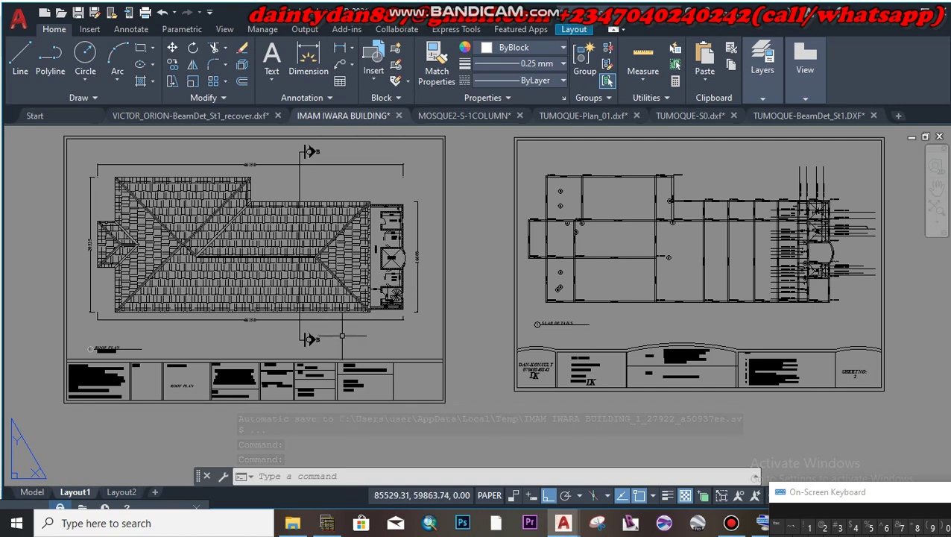
{"action": "middle_click_drag", "start_coordinate": [360, 336], "coordinate": [436, 328]}
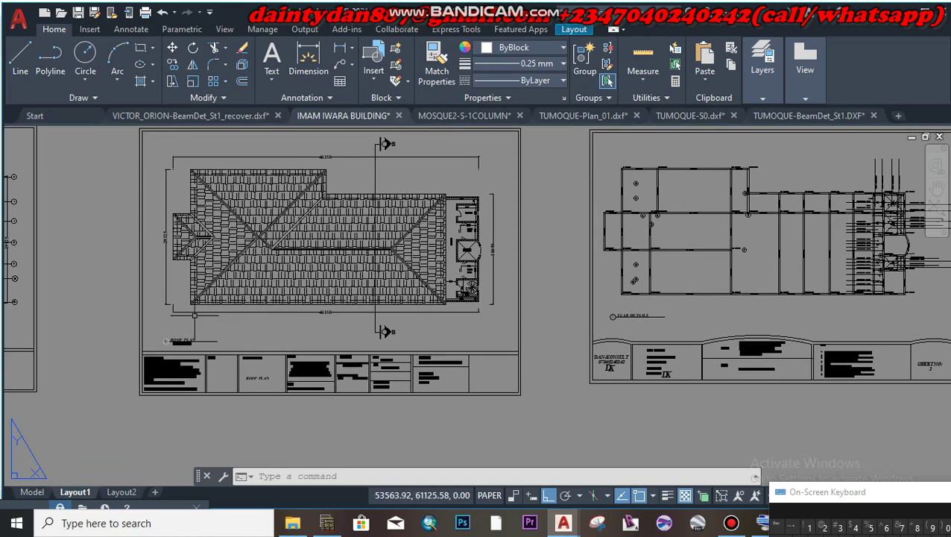
{"action": "middle_click_drag", "start_coordinate": [108, 325], "coordinate": [434, 319]}
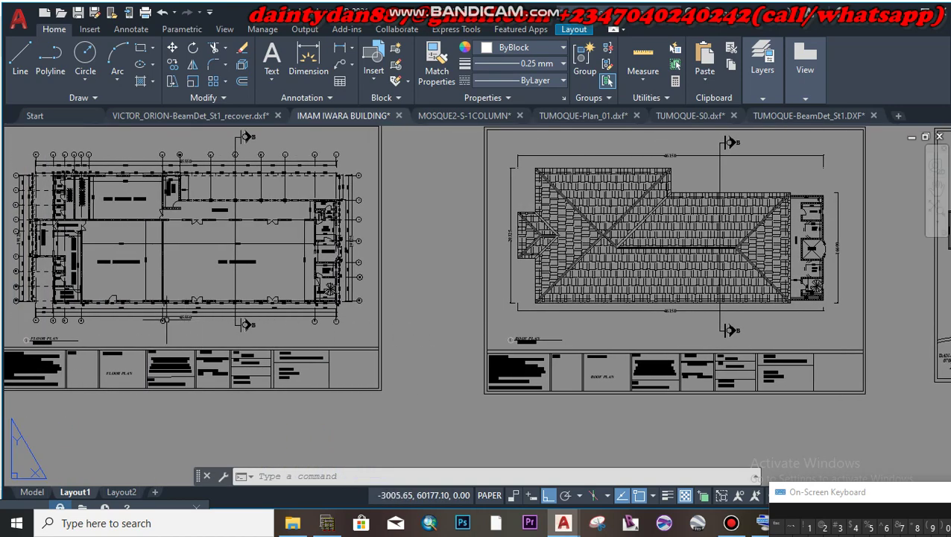
{"action": "middle_click_drag", "start_coordinate": [102, 330], "coordinate": [268, 329]}
{"action": "scroll", "coordinate": [414, 330], "scroll_direction": "down", "scroll_amount": 4}
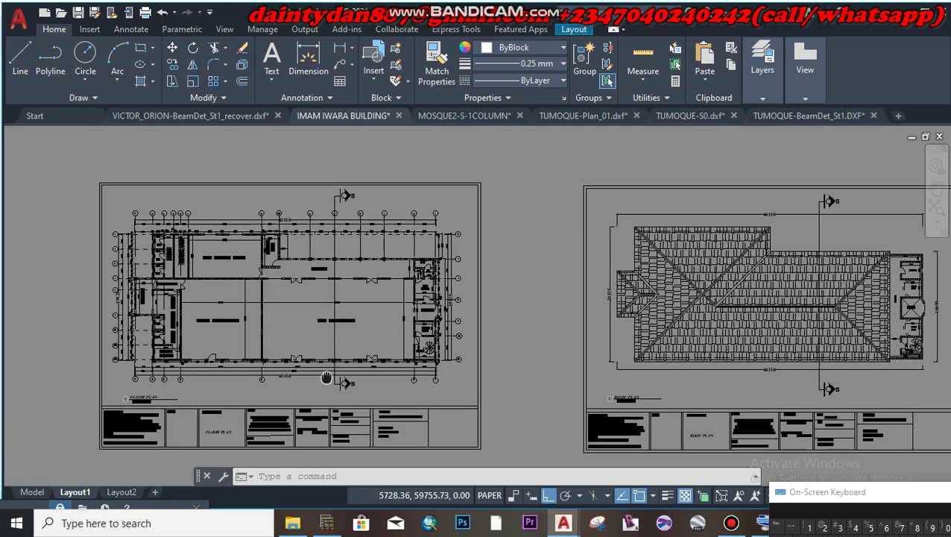
{"action": "middle_click_drag", "start_coordinate": [762, 362], "coordinate": [558, 260]}
{"action": "middle_click_drag", "start_coordinate": [182, 395], "coordinate": [481, 316]}
{"action": "scroll", "coordinate": [235, 362], "scroll_direction": "up", "scroll_amount": 4}
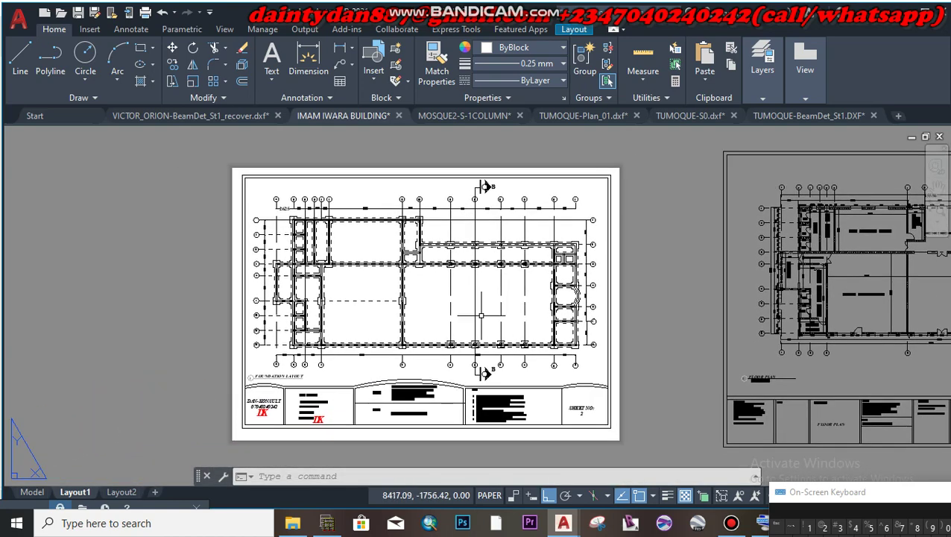
Step: Switch to Orion and close the 3D view to return to the St01 plan
{"action": "left_click", "coordinate": [297, 521]}
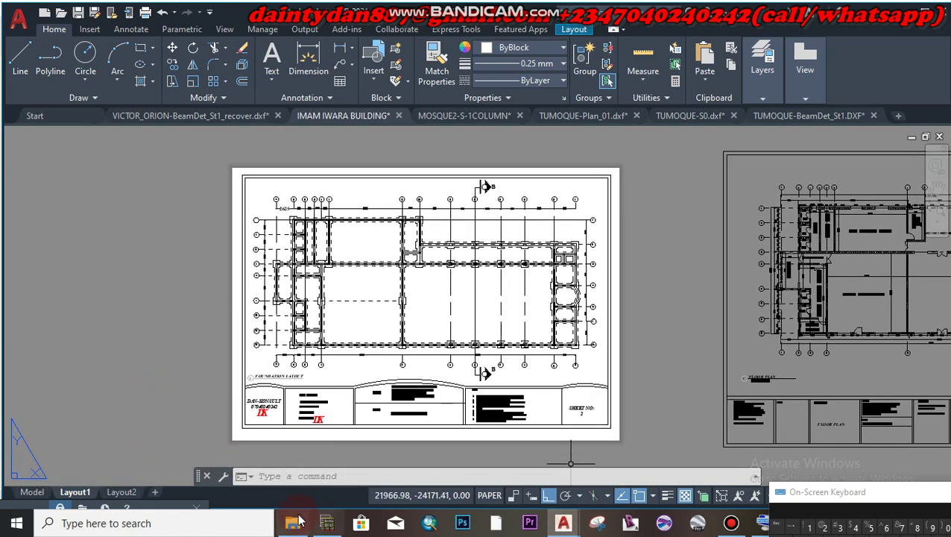
{"action": "left_click", "coordinate": [328, 523]}
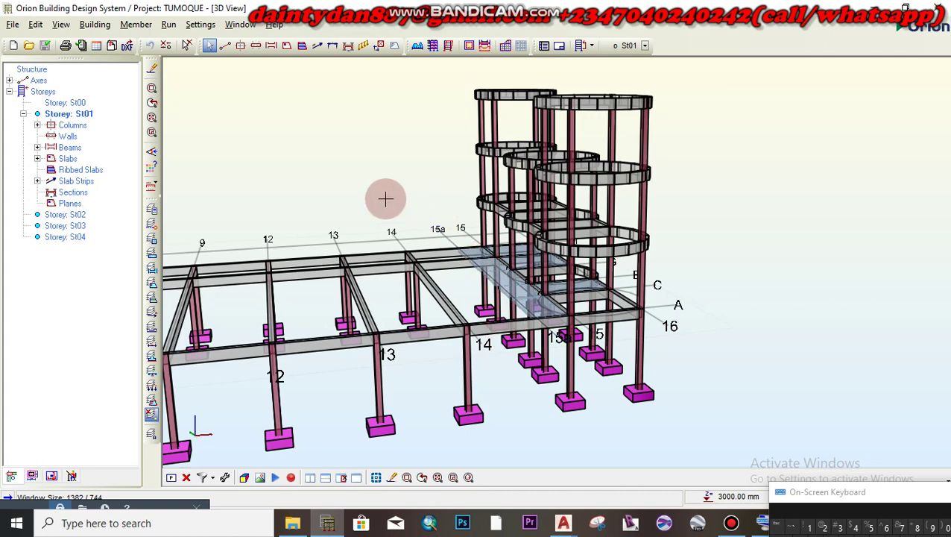
{"action": "left_click_drag", "start_coordinate": [384, 198], "coordinate": [328, 296]}
{"action": "left_click", "coordinate": [12, 501]}
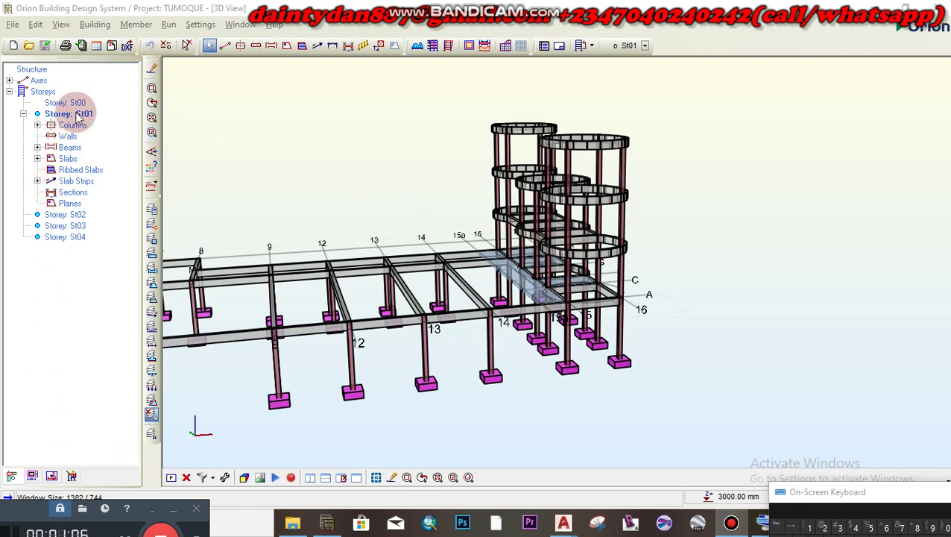
{"action": "left_click", "coordinate": [187, 477]}
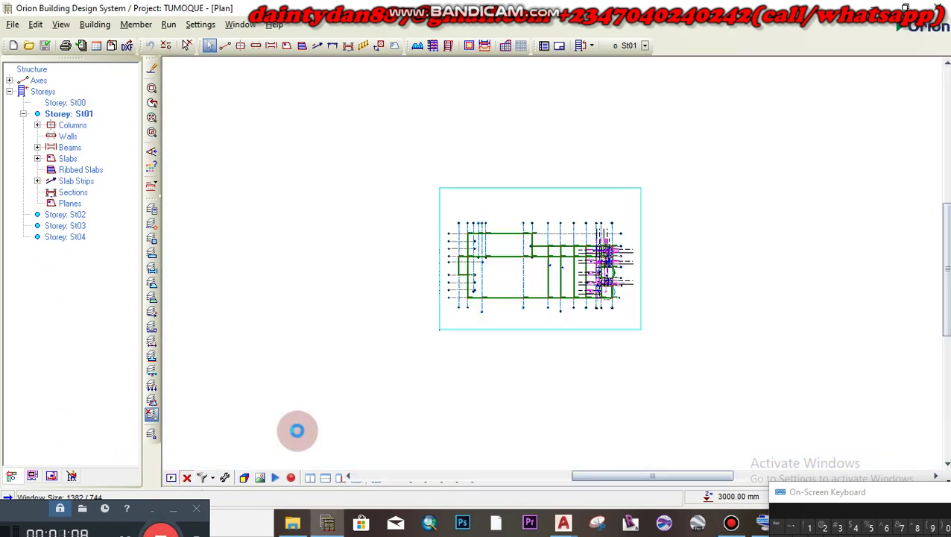
Step: Examine the slab strips and reinforcement labels between axes 15a and 16 on the St01 plan, especially around grids M and I
{"action": "scroll", "coordinate": [622, 242], "scroll_direction": "up", "scroll_amount": 4}
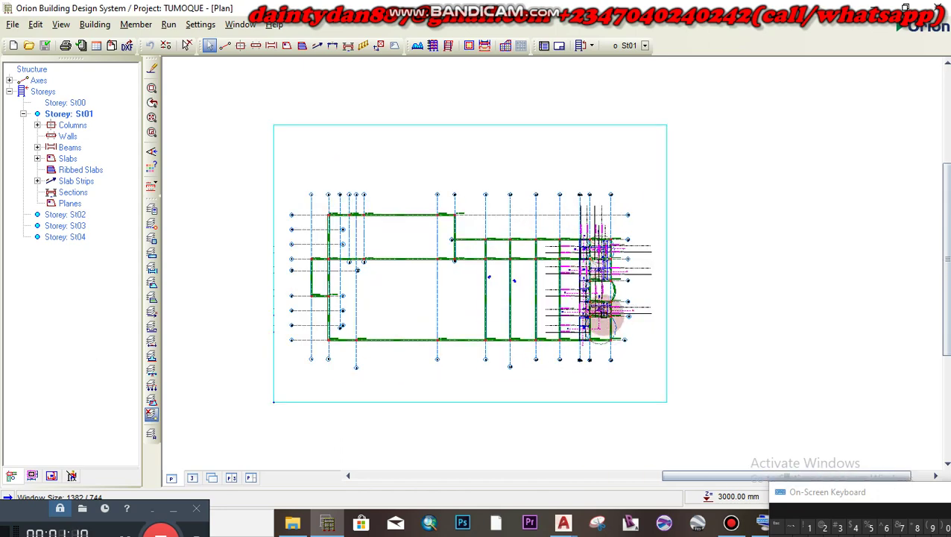
{"action": "scroll", "coordinate": [605, 314], "scroll_direction": "up", "scroll_amount": 3}
{"action": "scroll", "coordinate": [603, 313], "scroll_direction": "down", "scroll_amount": 2}
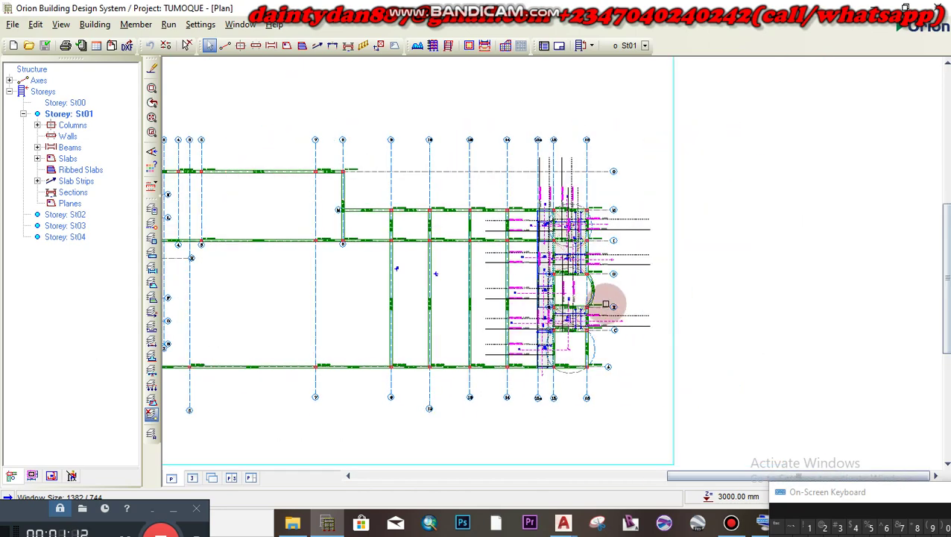
{"action": "scroll", "coordinate": [605, 305], "scroll_direction": "up", "scroll_amount": 1}
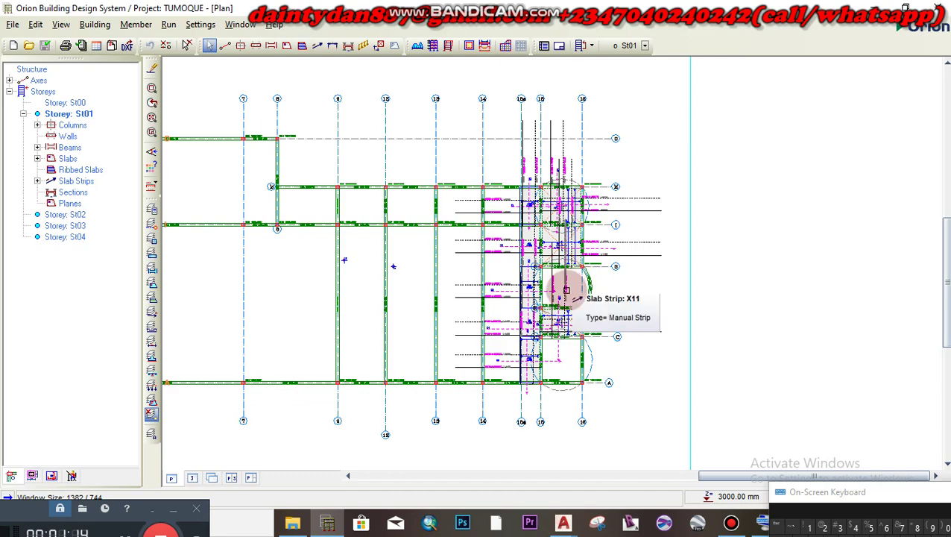
{"action": "scroll", "coordinate": [589, 284], "scroll_direction": "up", "scroll_amount": 2}
{"action": "middle_click_drag", "start_coordinate": [622, 276], "coordinate": [621, 298]}
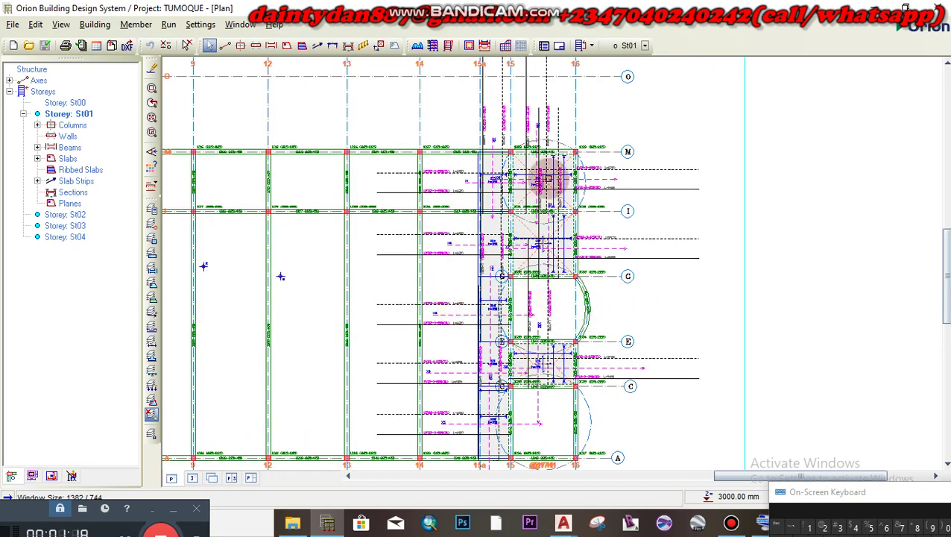
{"action": "scroll", "coordinate": [545, 128], "scroll_direction": "up", "scroll_amount": 2}
{"action": "middle_click_drag", "start_coordinate": [546, 128], "coordinate": [510, 224]}
{"action": "scroll", "coordinate": [531, 213], "scroll_direction": "up", "scroll_amount": 2}
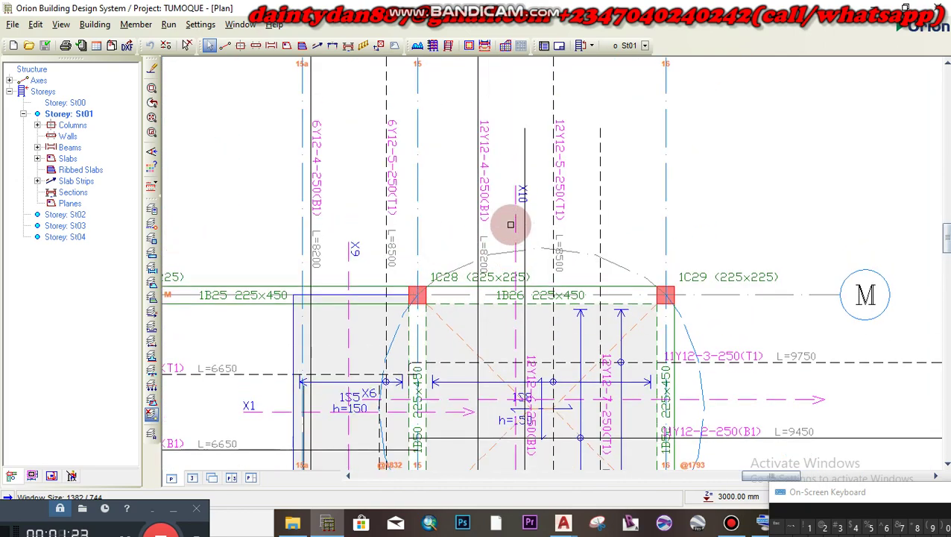
{"action": "scroll", "coordinate": [448, 155], "scroll_direction": "up", "scroll_amount": 1}
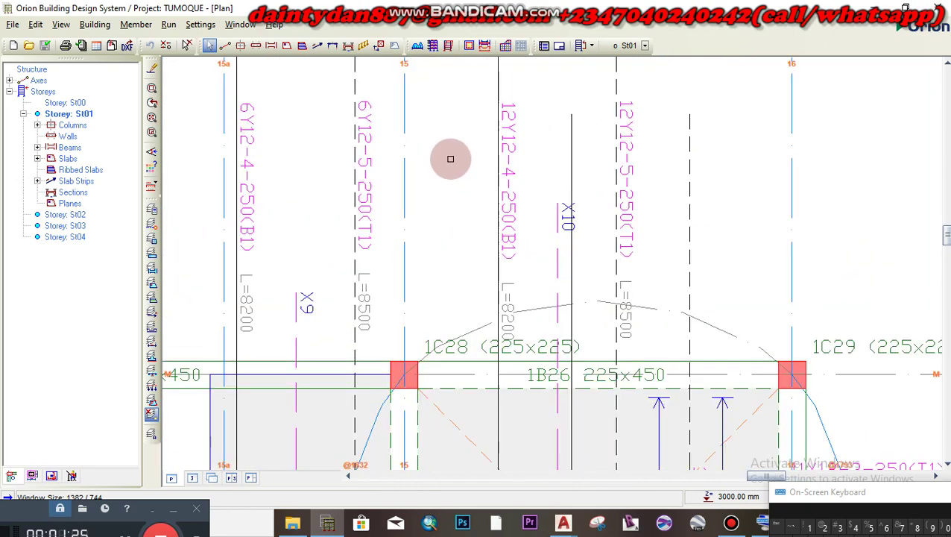
{"action": "middle_click_drag", "start_coordinate": [448, 155], "coordinate": [454, 195]}
{"action": "scroll", "coordinate": [454, 196], "scroll_direction": "down", "scroll_amount": 2}
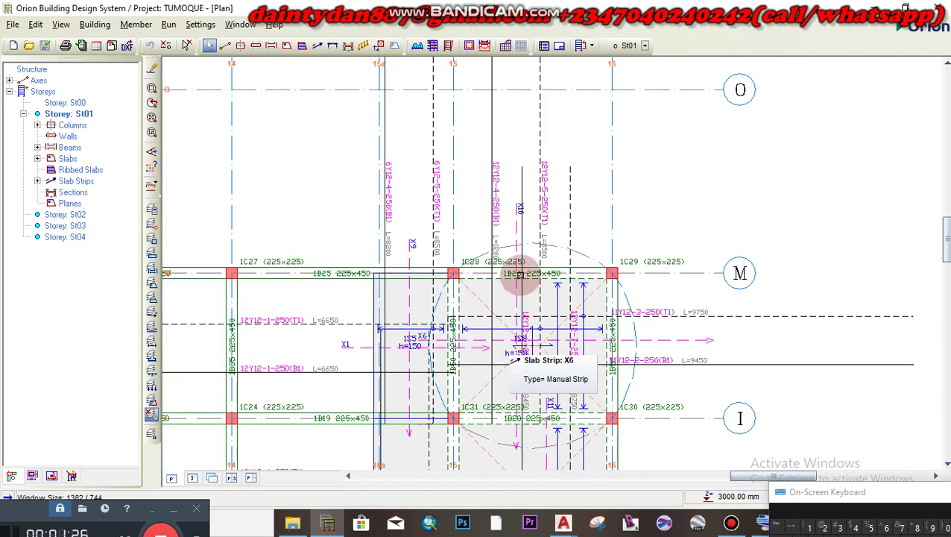
{"action": "middle_click_drag", "start_coordinate": [516, 272], "coordinate": [516, 239]}
{"action": "scroll", "coordinate": [480, 302], "scroll_direction": "down", "scroll_amount": 1}
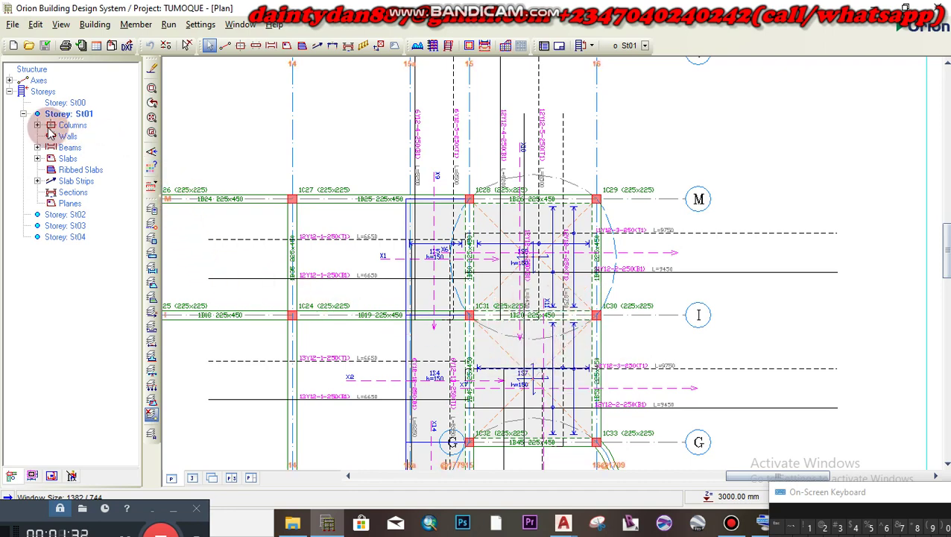
Step: Try to export the St01 plan as TUMOQUE-Plan_01.dxf, replacing the existing file
{"action": "left_click", "coordinate": [127, 47]}
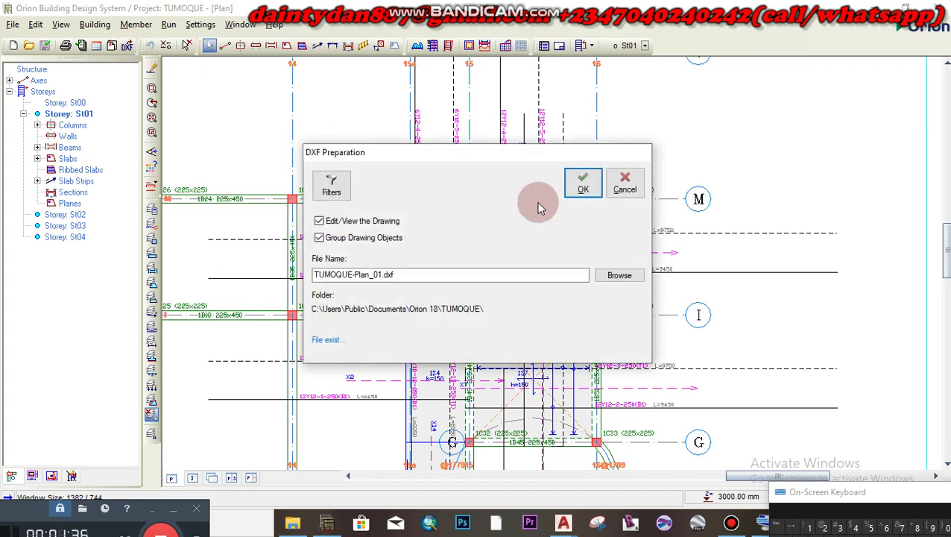
{"action": "left_click", "coordinate": [580, 189]}
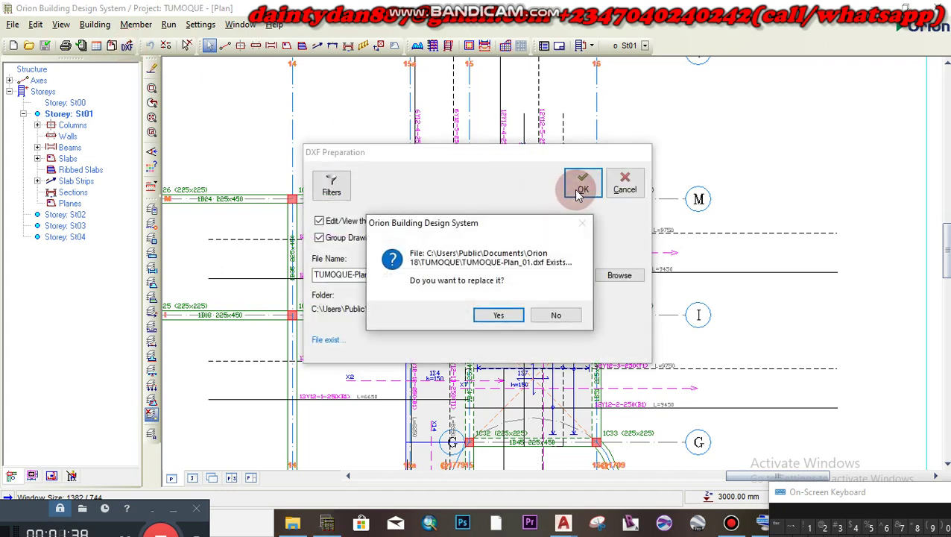
{"action": "left_click", "coordinate": [497, 316]}
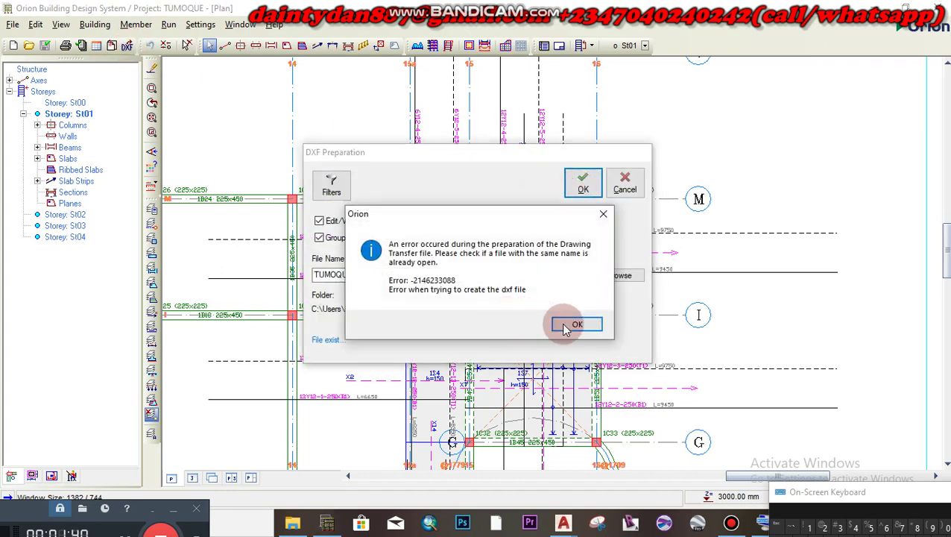
{"action": "left_click", "coordinate": [565, 322]}
Step: Switch to TUMOQUE-Plan_01.dxf in AutoCAD and look over the whole exported plan
{"action": "double_click", "coordinate": [464, 313]}
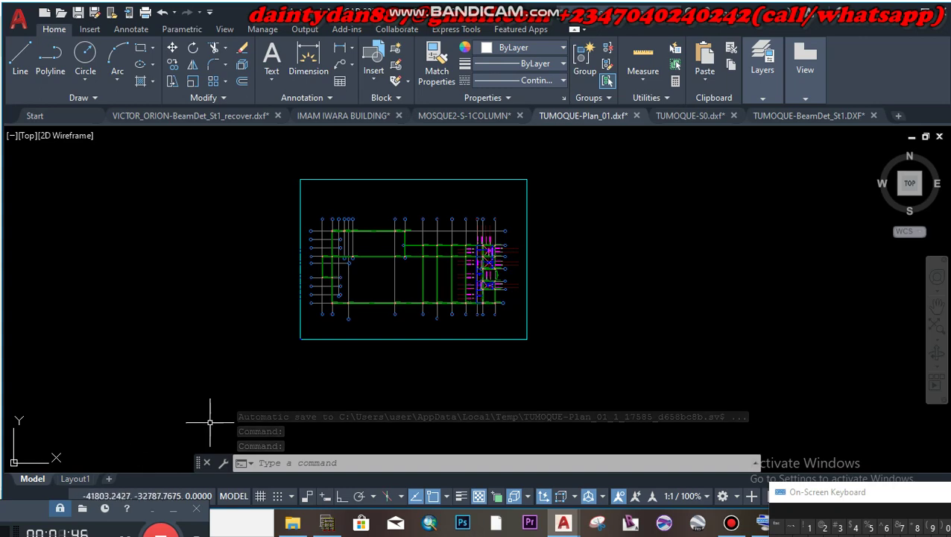
{"action": "scroll", "coordinate": [436, 271], "scroll_direction": "up", "scroll_amount": 4}
{"action": "scroll", "coordinate": [435, 271], "scroll_direction": "down", "scroll_amount": 2}
{"action": "scroll", "coordinate": [463, 275], "scroll_direction": "up", "scroll_amount": 2}
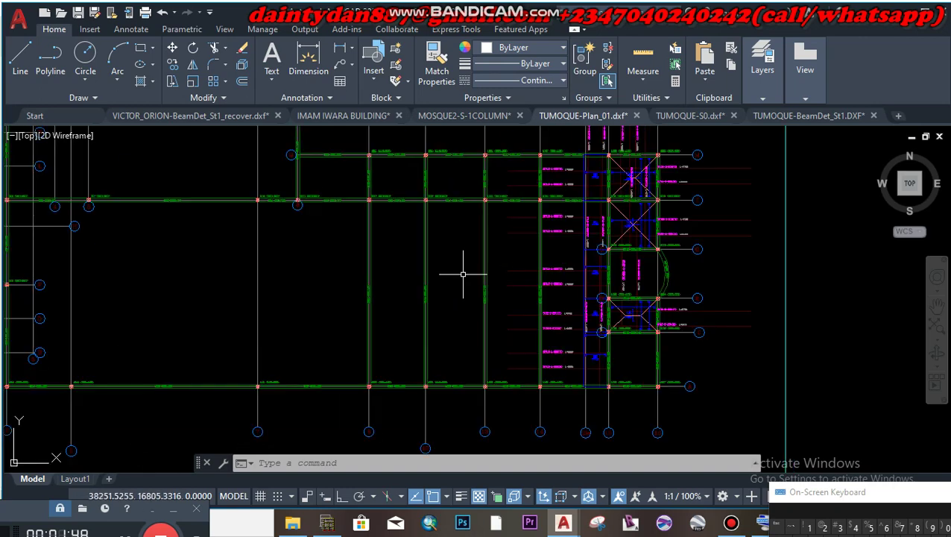
{"action": "scroll", "coordinate": [463, 275], "scroll_direction": "down", "scroll_amount": 5}
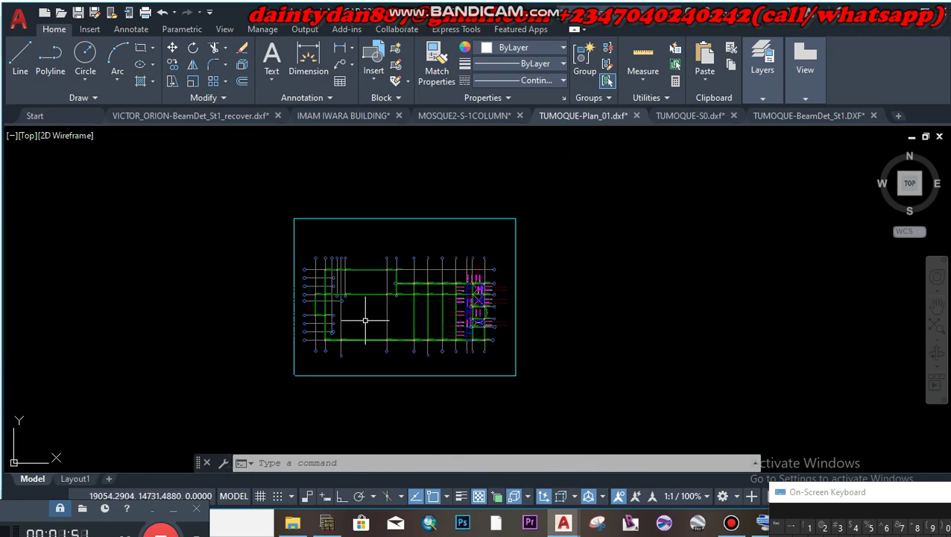
{"action": "scroll", "coordinate": [373, 314], "scroll_direction": "up", "scroll_amount": 2}
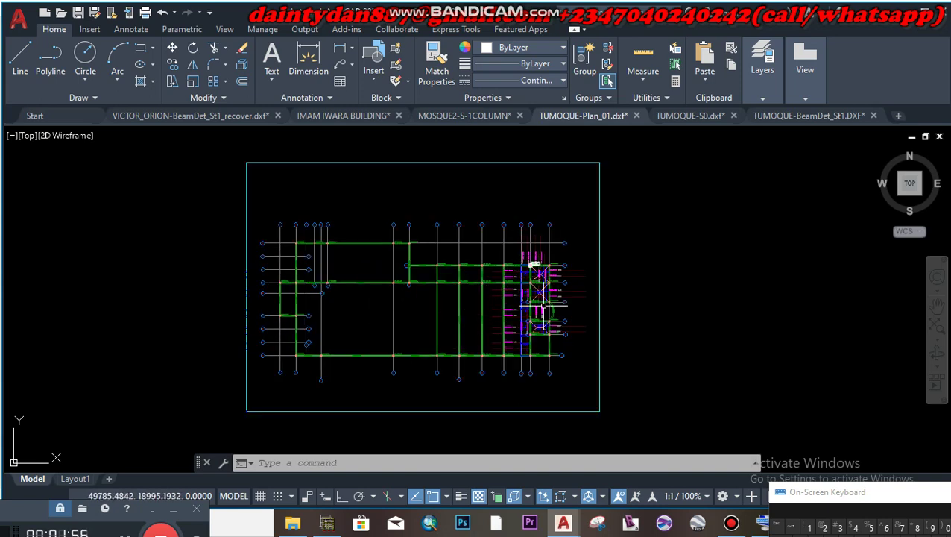
Step: Inspect the slab reinforcement labels between axes 15 and 16, selecting the 12Y12-5-250(T1) bar to see its extent
{"action": "scroll", "coordinate": [538, 258], "scroll_direction": "up", "scroll_amount": 5}
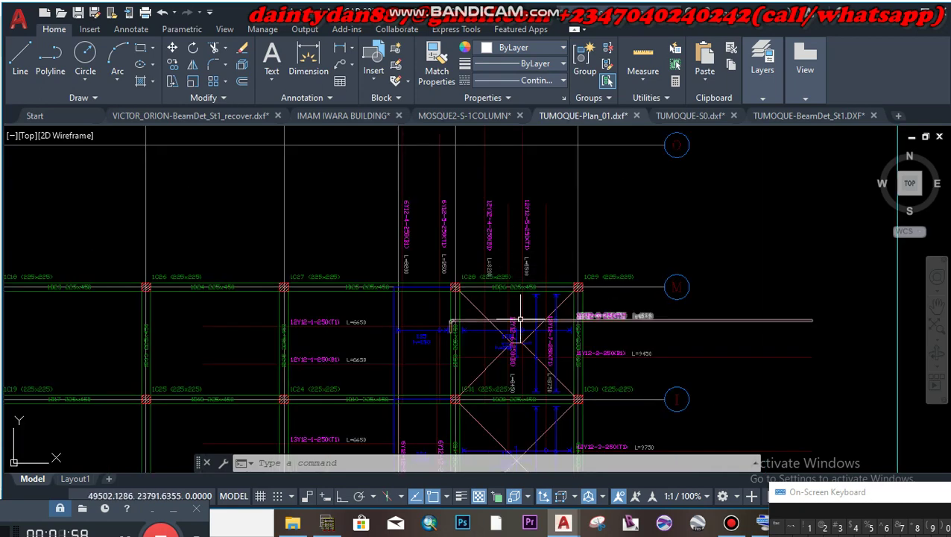
{"action": "scroll", "coordinate": [514, 313], "scroll_direction": "up", "scroll_amount": 4}
{"action": "mouse_move", "coordinate": [545, 226]}
{"action": "middle_mouse_down"}
{"action": "mouse_move", "coordinate": [524, 264]}
{"action": "mouse_move", "coordinate": [530, 286]}
{"action": "middle_mouse_up"}
{"action": "left_click", "coordinate": [539, 274]}
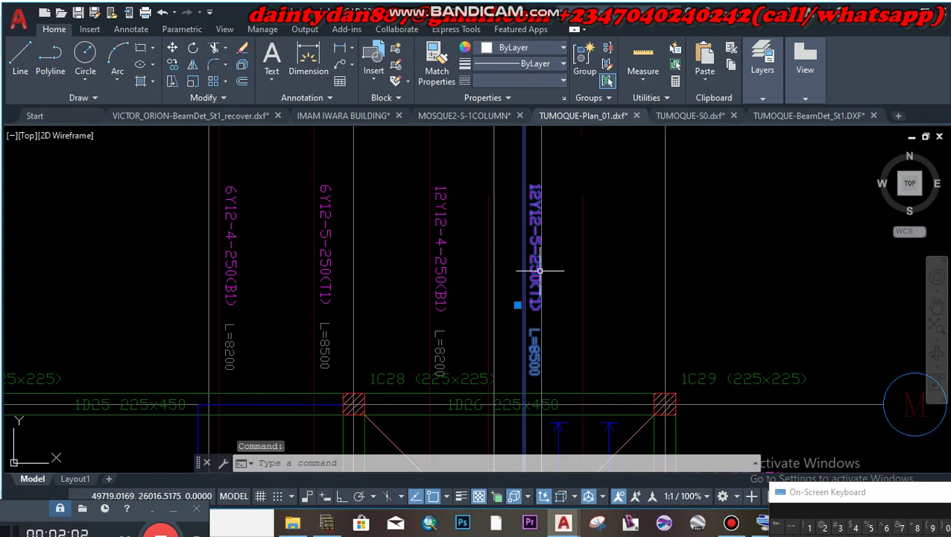
{"action": "scroll", "coordinate": [524, 275], "scroll_direction": "down", "scroll_amount": 6}
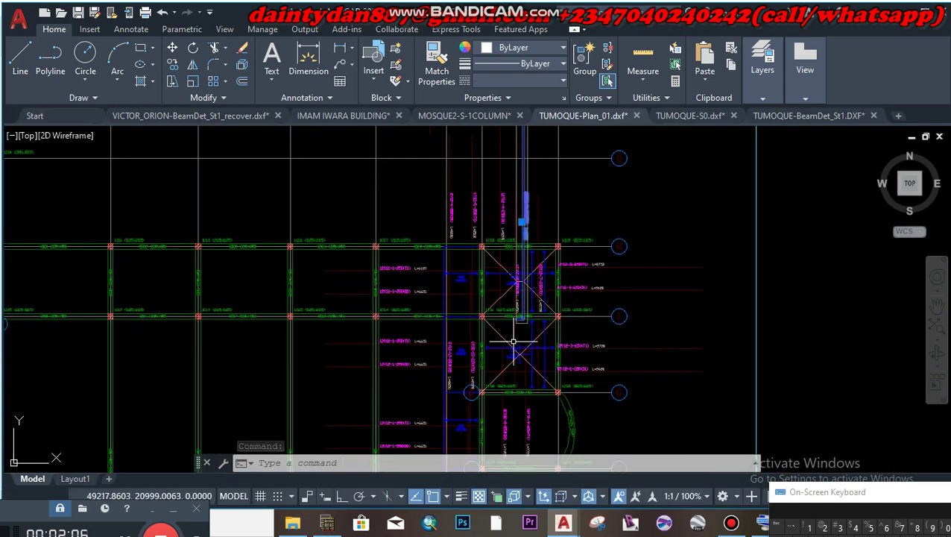
{"action": "middle_click_drag", "start_coordinate": [513, 341], "coordinate": [509, 271]}
{"action": "middle_click_drag", "start_coordinate": [518, 381], "coordinate": [521, 287]}
{"action": "scroll", "coordinate": [523, 283], "scroll_direction": "up", "scroll_amount": 4}
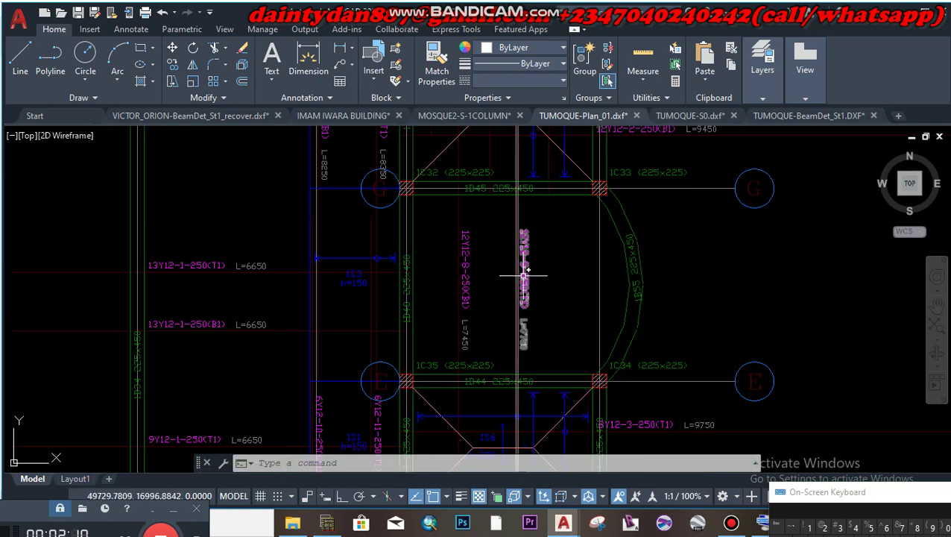
{"action": "key", "text": "Escape"}
{"action": "scroll", "coordinate": [478, 287], "scroll_direction": "down", "scroll_amount": 2}
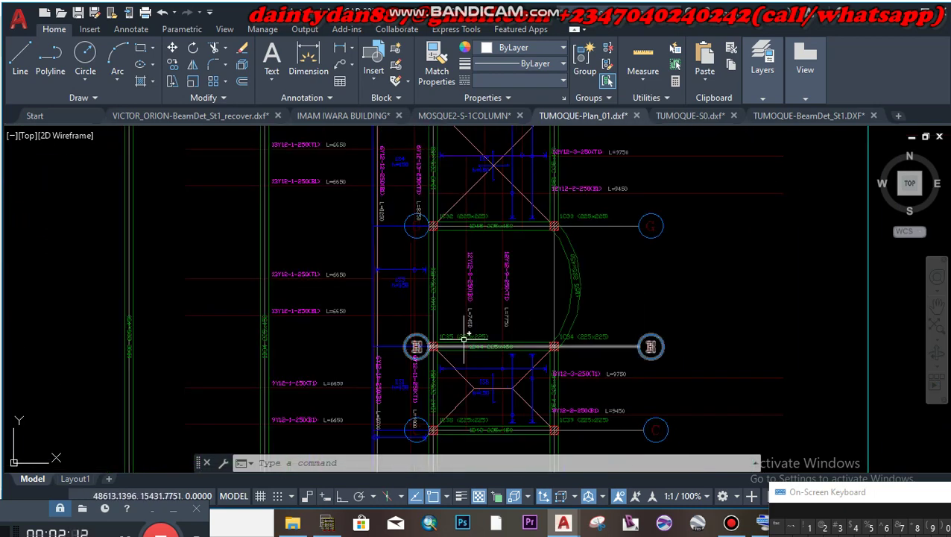
{"action": "scroll", "coordinate": [465, 320], "scroll_direction": "down", "scroll_amount": 6}
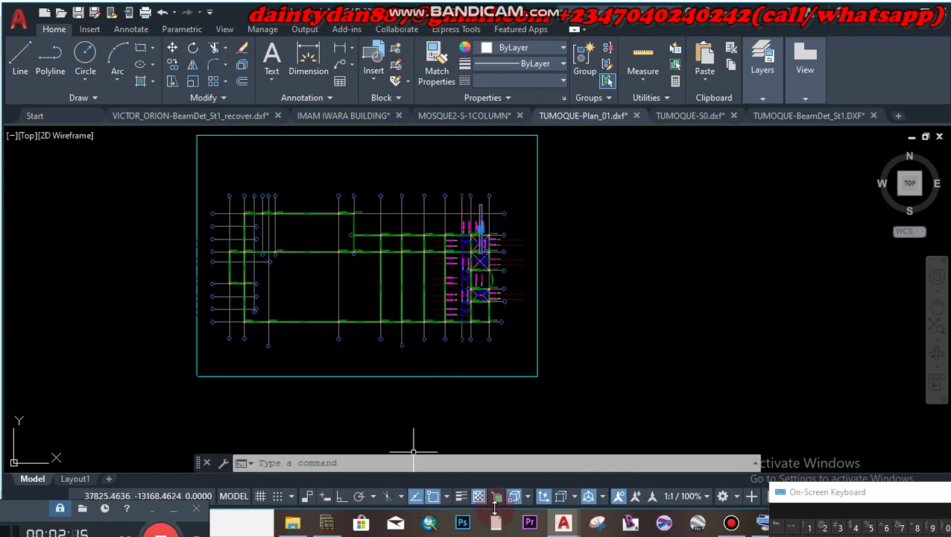
Step: Switch back to Orion and review the slab area between axes 14 and 16 on the St01 plan
{"action": "mouse_move", "coordinate": [563, 524]}
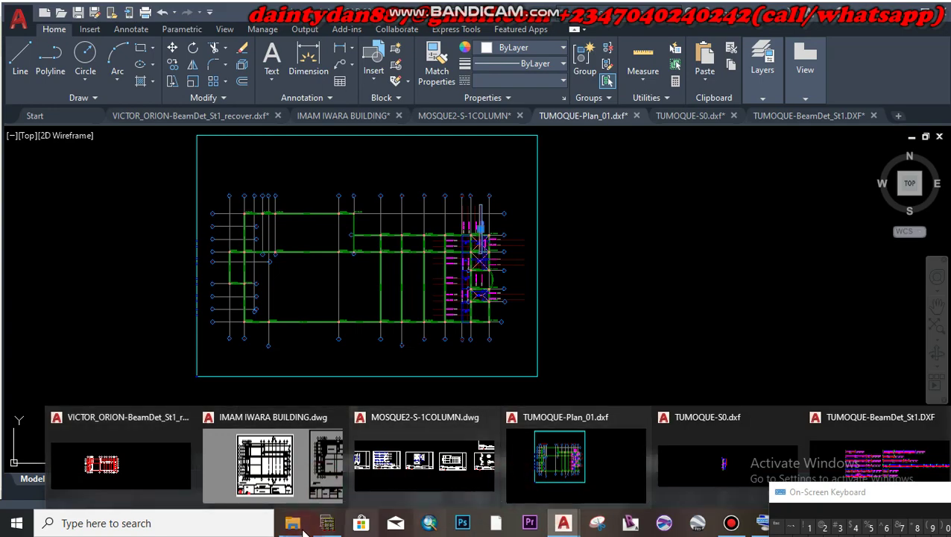
{"action": "left_click", "coordinate": [327, 522]}
{"action": "scroll", "coordinate": [310, 166], "scroll_direction": "down", "scroll_amount": 3}
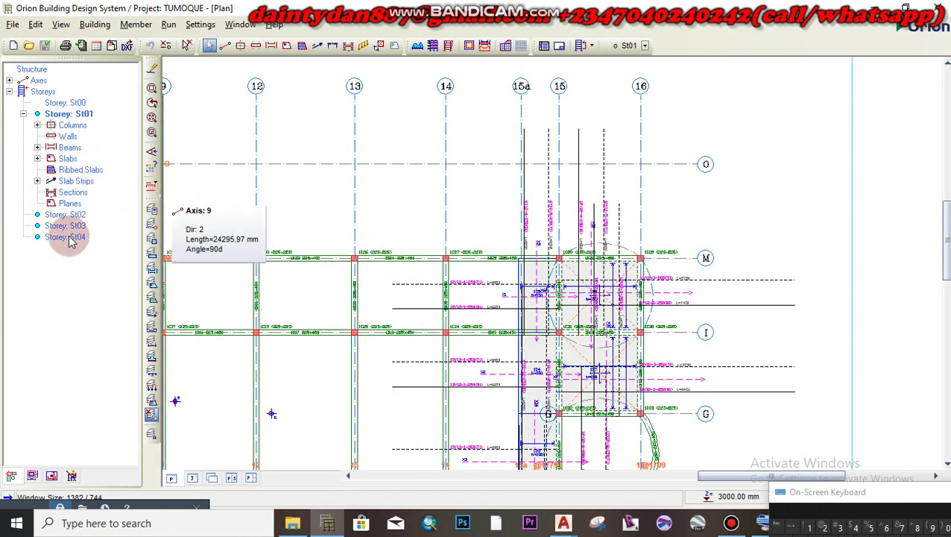
{"action": "middle_click_drag", "start_coordinate": [485, 360], "coordinate": [507, 282]}
{"action": "scroll", "coordinate": [499, 298], "scroll_direction": "down", "scroll_amount": 2}
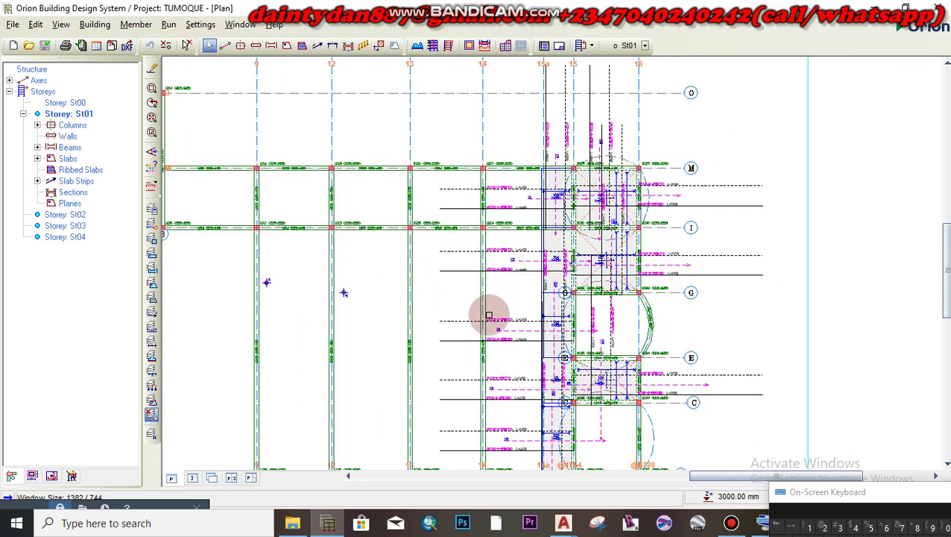
Step: View the St01 Column Application Plan, and switch to Foundation Details for the F1 footing
{"action": "left_click", "coordinate": [33, 476]}
{"action": "left_click", "coordinate": [50, 477]}
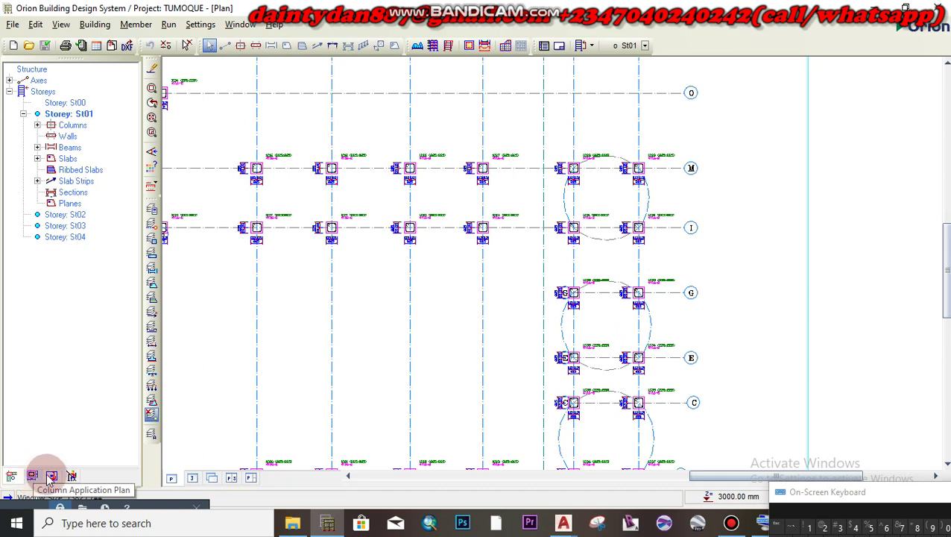
{"action": "left_click", "coordinate": [50, 477]}
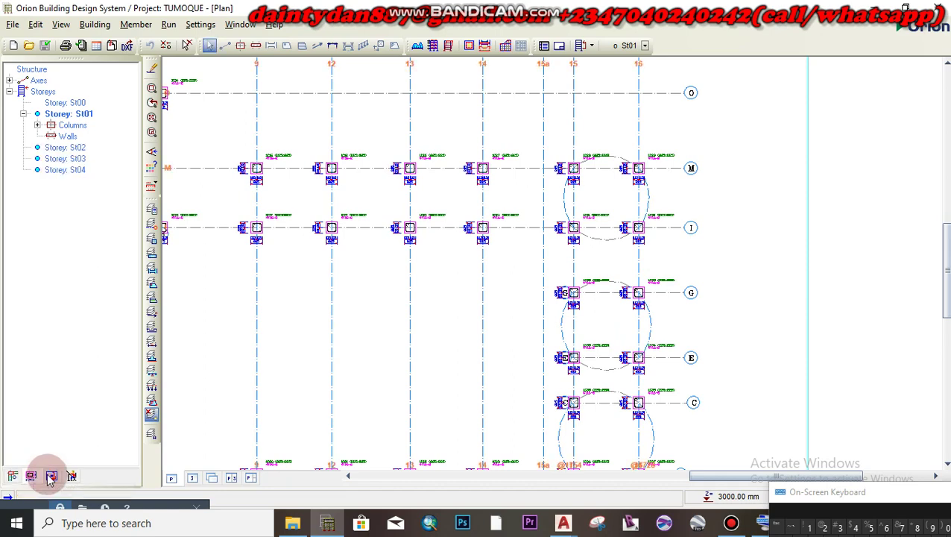
{"action": "left_click", "coordinate": [50, 476]}
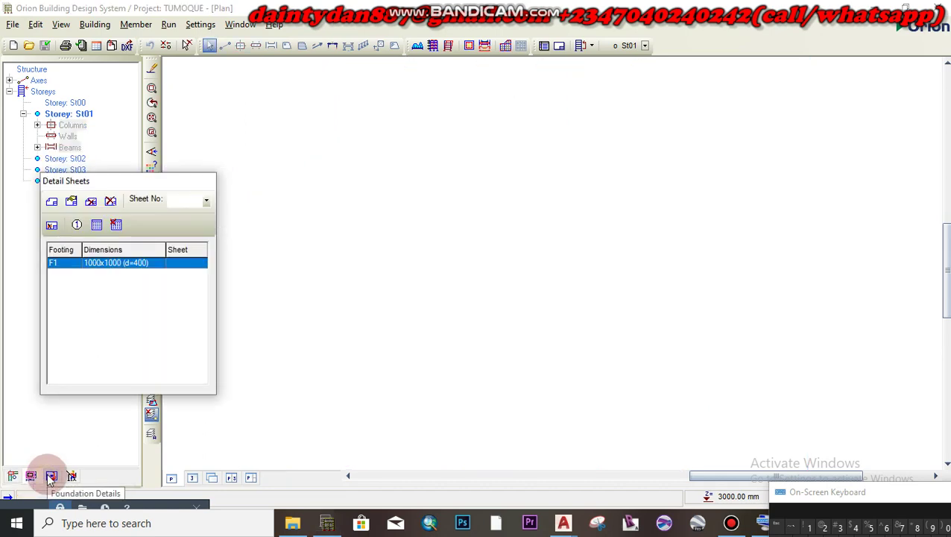
{"action": "left_click", "coordinate": [50, 476]}
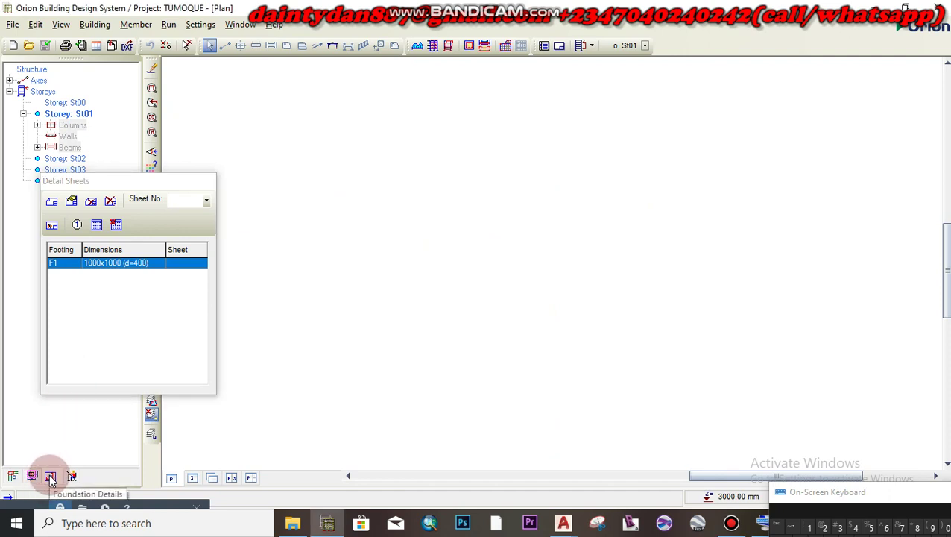
Step: Create a new A0 (1188 x 840 mm) detail sheet with drawing and detail scales of 1/20
{"action": "left_click", "coordinate": [52, 202]}
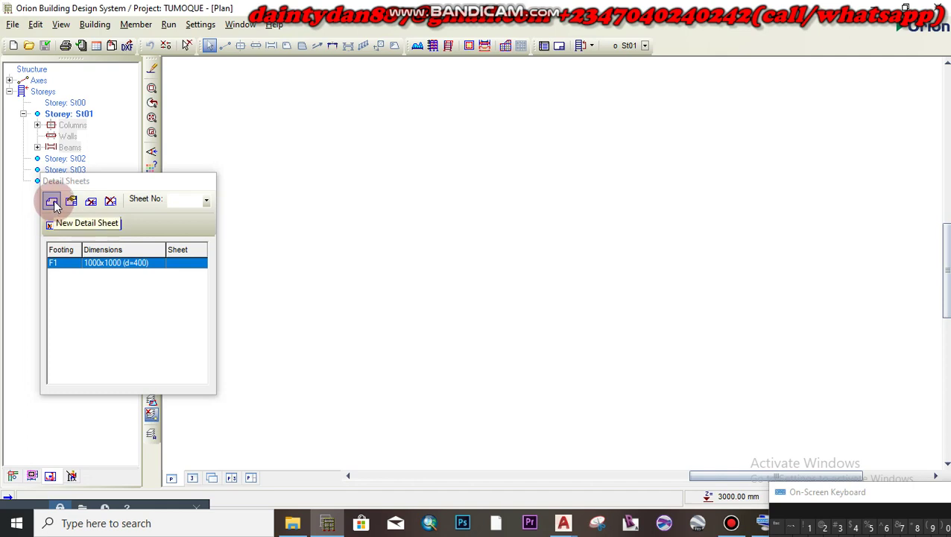
{"action": "left_click", "coordinate": [52, 202]}
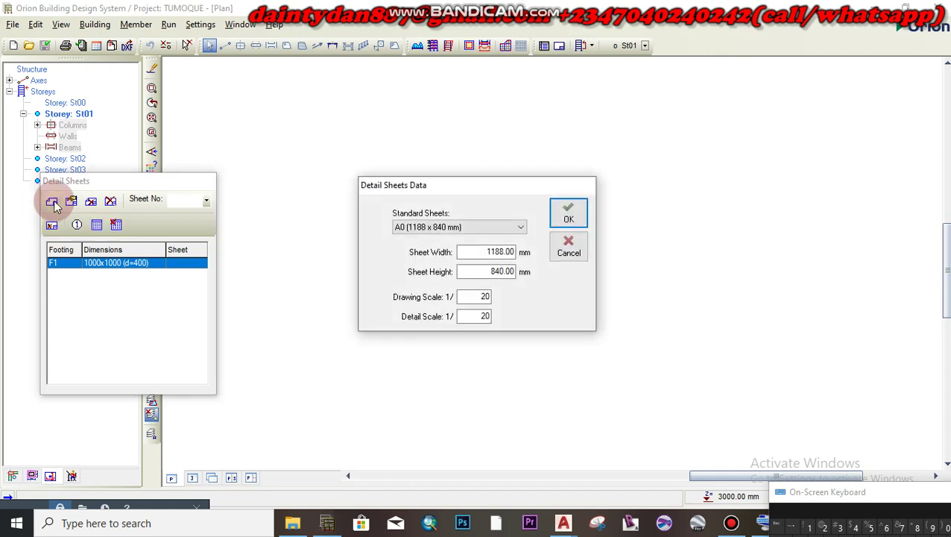
{"action": "left_click", "coordinate": [507, 226]}
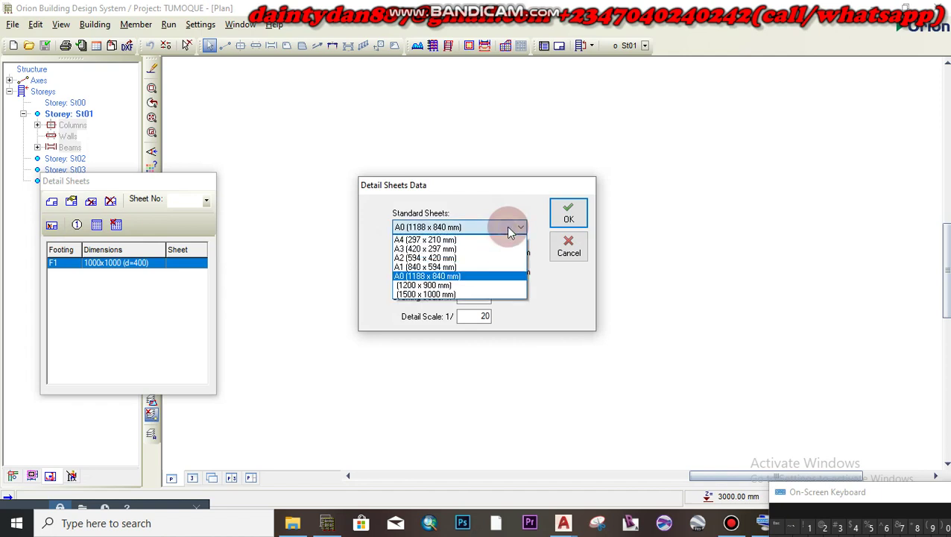
{"action": "left_click", "coordinate": [509, 229]}
{"action": "left_click", "coordinate": [568, 218]}
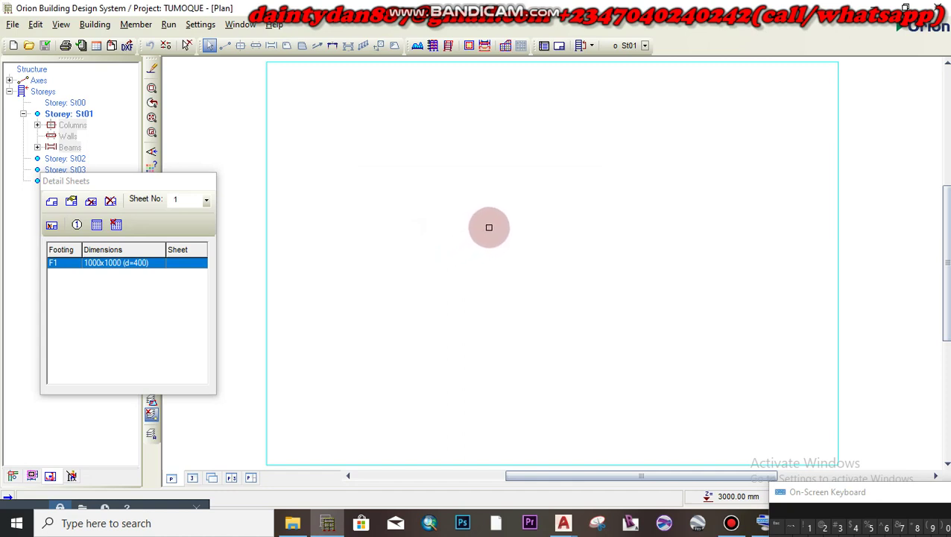
Step: Place the F1 1000x1000 footing detail near the middle of the sheet and inspect its reinforcement and dimensions
{"action": "scroll", "coordinate": [489, 227], "scroll_direction": "down", "scroll_amount": 3}
{"action": "scroll", "coordinate": [489, 225], "scroll_direction": "up", "scroll_amount": 2}
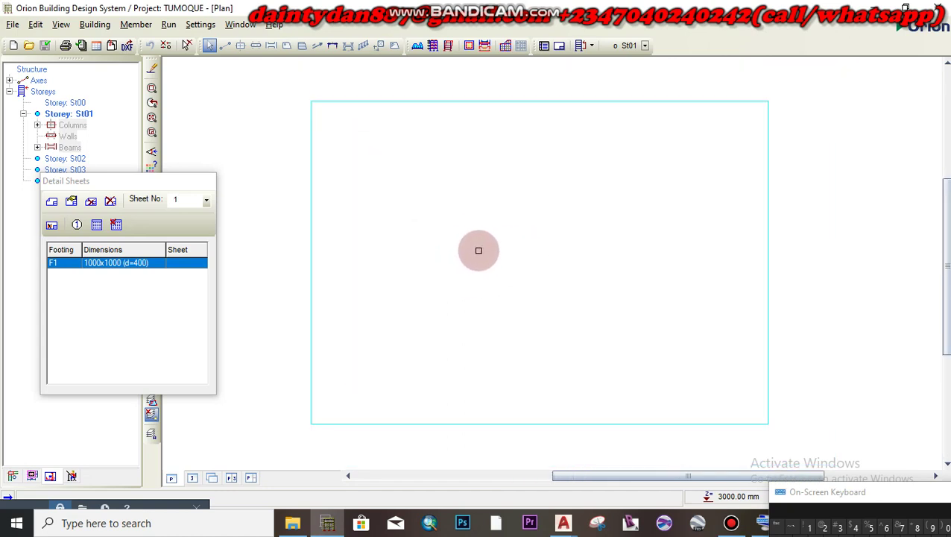
{"action": "left_click", "coordinate": [483, 252]}
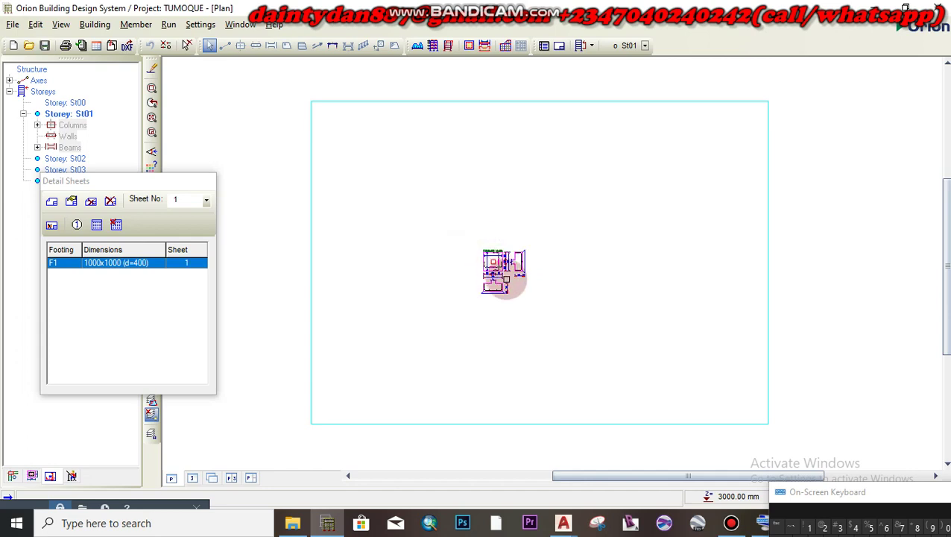
{"action": "scroll", "coordinate": [509, 277], "scroll_direction": "up", "scroll_amount": 8}
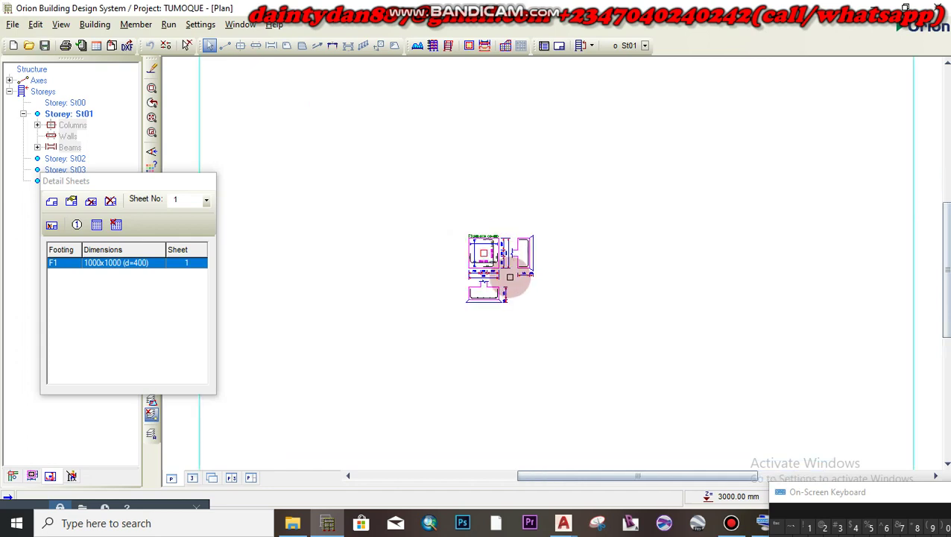
{"action": "middle_click_drag", "start_coordinate": [510, 278], "coordinate": [520, 312]}
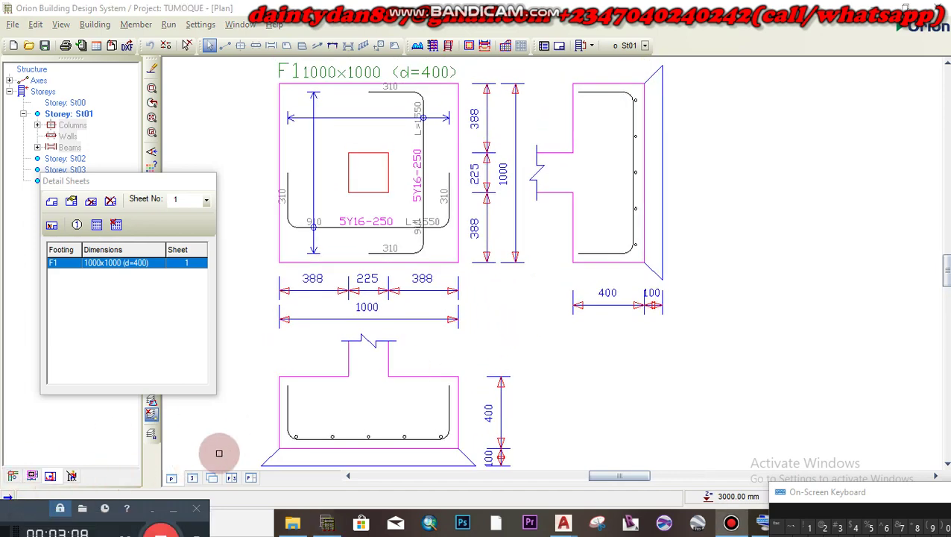
{"action": "middle_click_drag", "start_coordinate": [513, 337], "coordinate": [568, 348]}
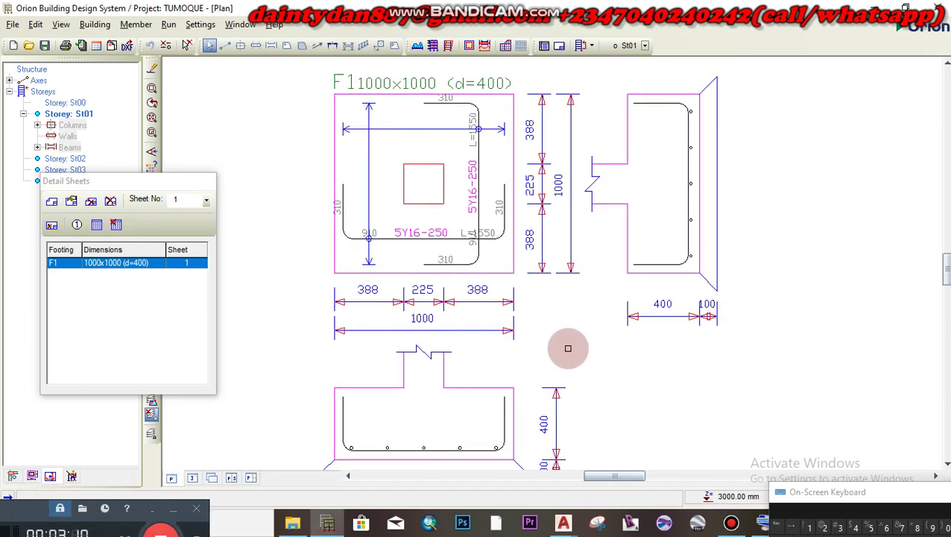
Step: Export the footing detail sheet as TUMOQUE-Sheet_01.dxf with grouped drawing objects and open it in AutoCAD
{"action": "scroll", "coordinate": [569, 348], "scroll_direction": "down", "scroll_amount": 2}
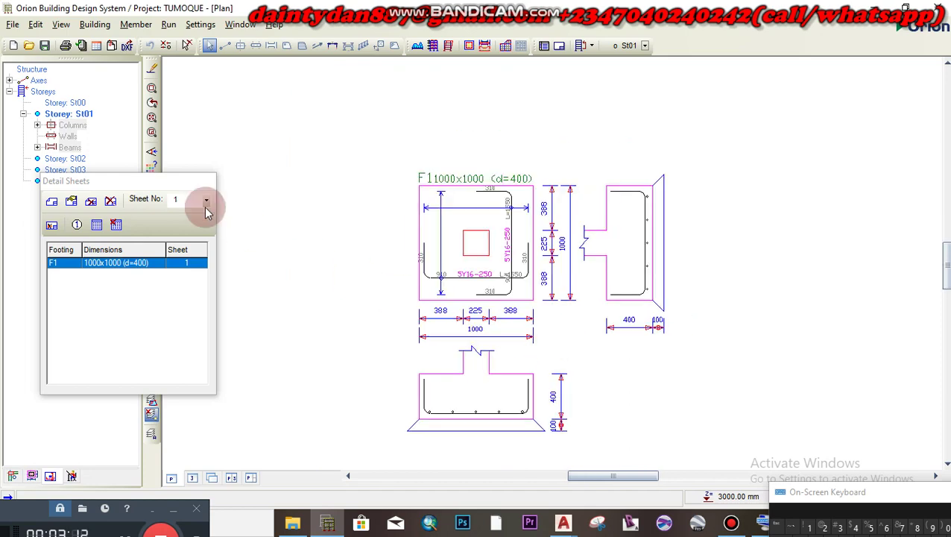
{"action": "left_click", "coordinate": [128, 47]}
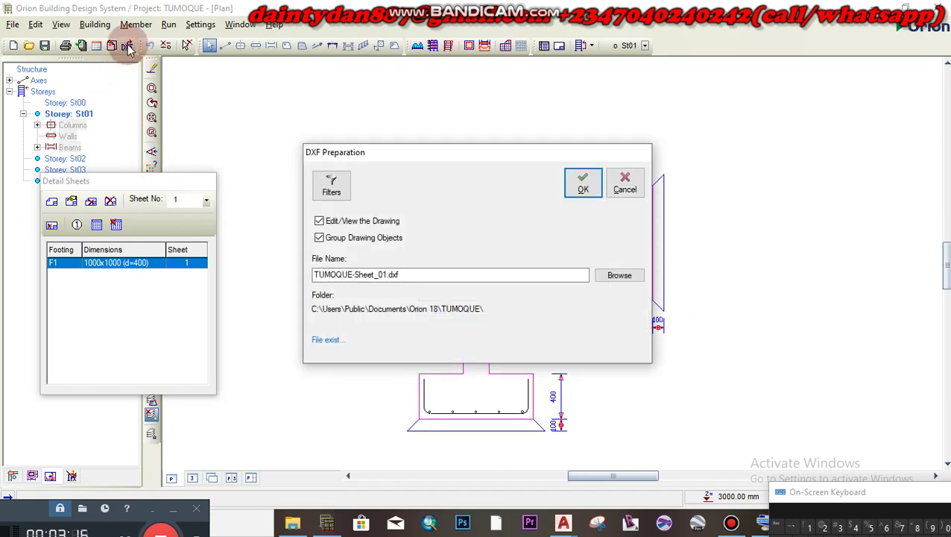
{"action": "left_click", "coordinate": [583, 186]}
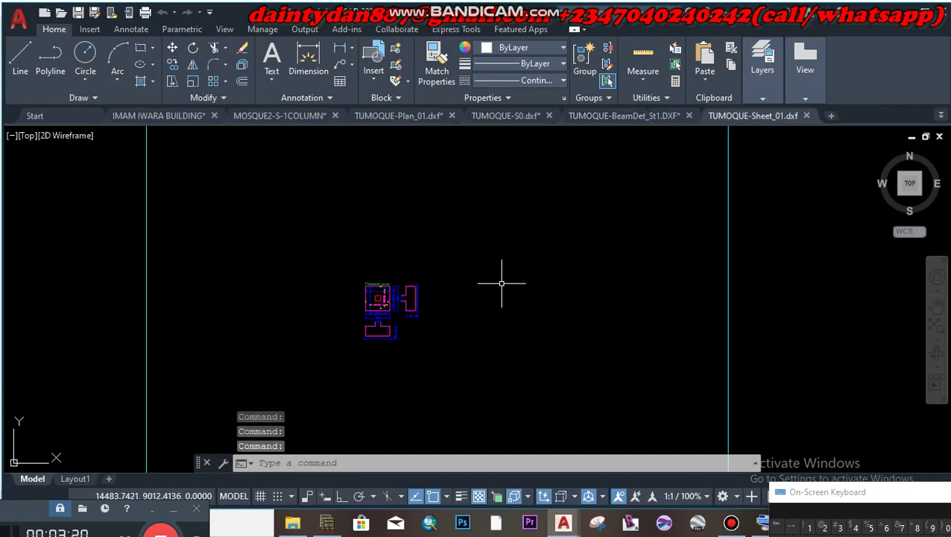
Step: Examine the exported F1 footing plan, its sections, and the 5Y16-250 bar labels and dimensions
{"action": "scroll", "coordinate": [470, 255], "scroll_direction": "up", "scroll_amount": 5}
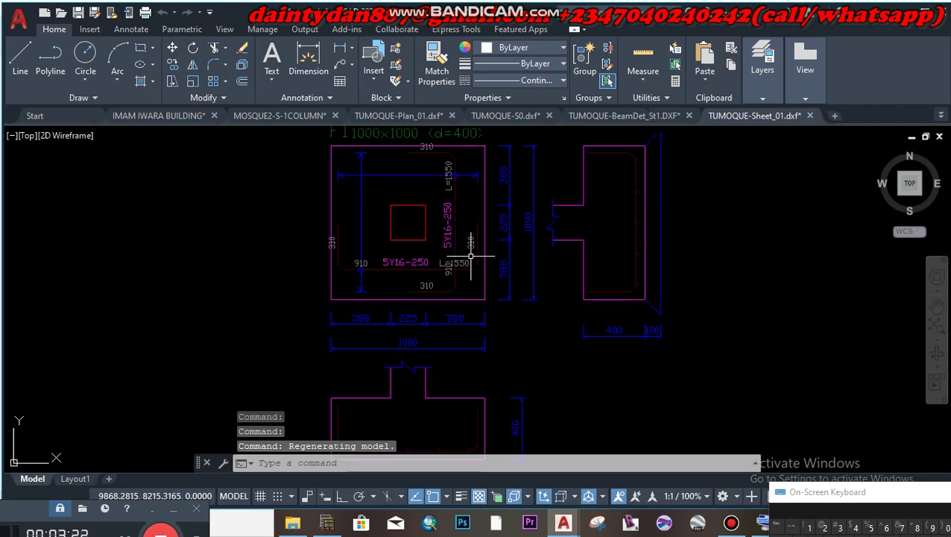
{"action": "scroll", "coordinate": [470, 256], "scroll_direction": "down", "scroll_amount": 2}
{"action": "scroll", "coordinate": [501, 285], "scroll_direction": "up", "scroll_amount": 2}
{"action": "mouse_move", "coordinate": [501, 284]}
{"action": "middle_mouse_down"}
{"action": "mouse_move", "coordinate": [519, 322]}
{"action": "mouse_move", "coordinate": [529, 317]}
{"action": "middle_mouse_up"}
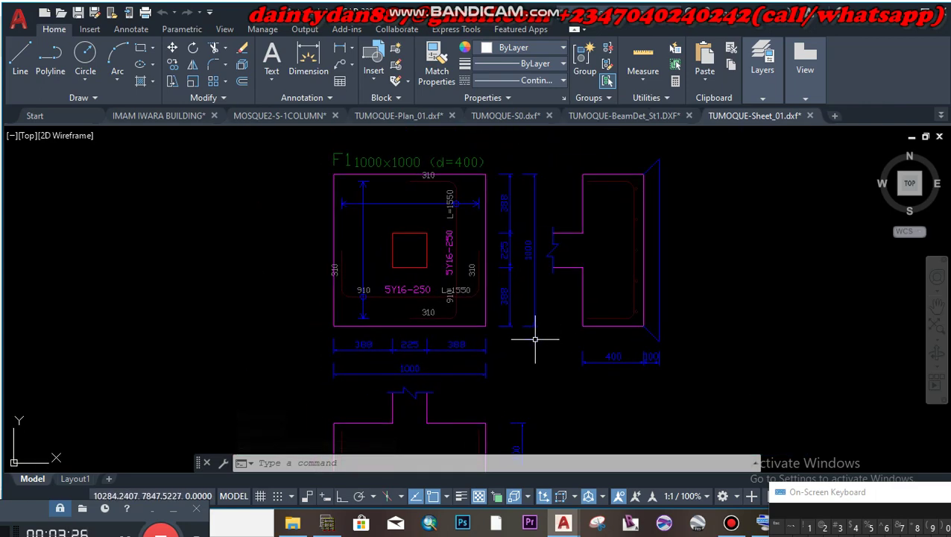
{"action": "mouse_move", "coordinate": [539, 355]}
{"action": "middle_mouse_down"}
{"action": "mouse_move", "coordinate": [533, 325]}
{"action": "mouse_move", "coordinate": [548, 275]}
{"action": "mouse_move", "coordinate": [584, 278]}
{"action": "mouse_move", "coordinate": [595, 343]}
{"action": "mouse_move", "coordinate": [560, 415]}
{"action": "middle_mouse_up"}
{"action": "scroll", "coordinate": [477, 253], "scroll_direction": "up", "scroll_amount": 2}
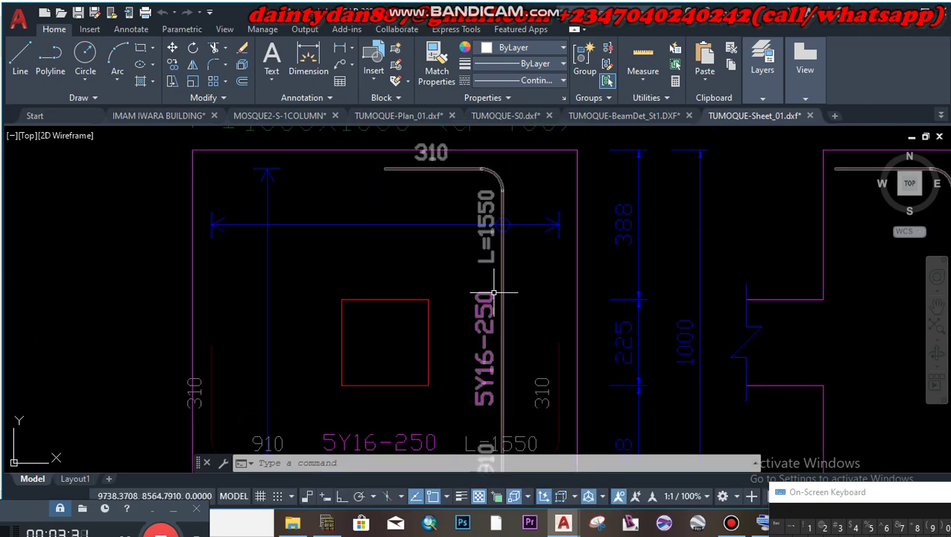
{"action": "scroll", "coordinate": [600, 230], "scroll_direction": "down", "scroll_amount": 6}
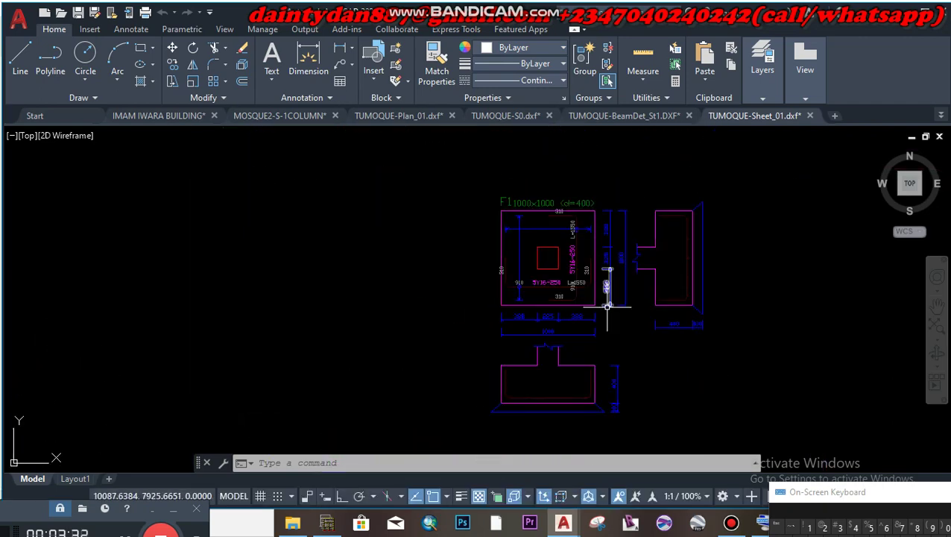
{"action": "middle_click_drag", "start_coordinate": [639, 324], "coordinate": [563, 290]}
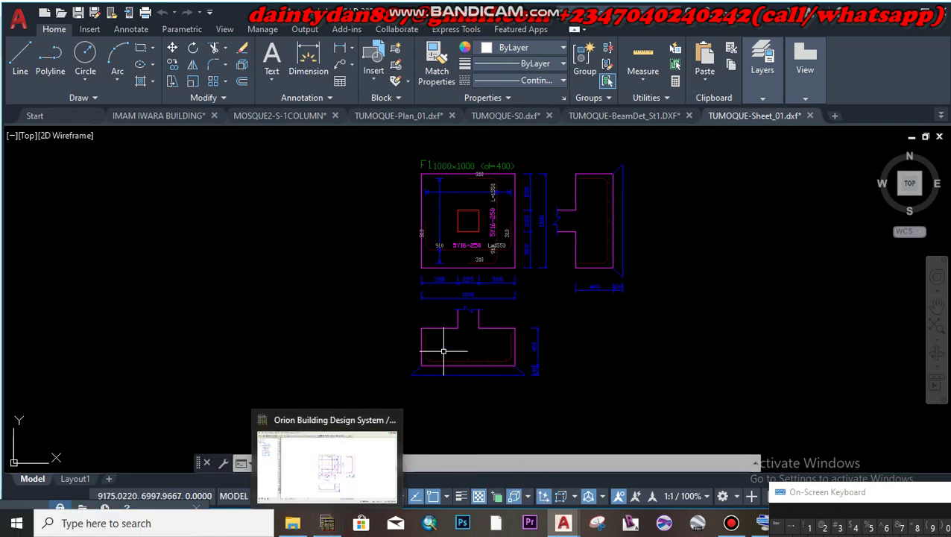
Step: Switch back to Orion, save the detail sheet changes and return to the St01 plan view
{"action": "left_click", "coordinate": [326, 523]}
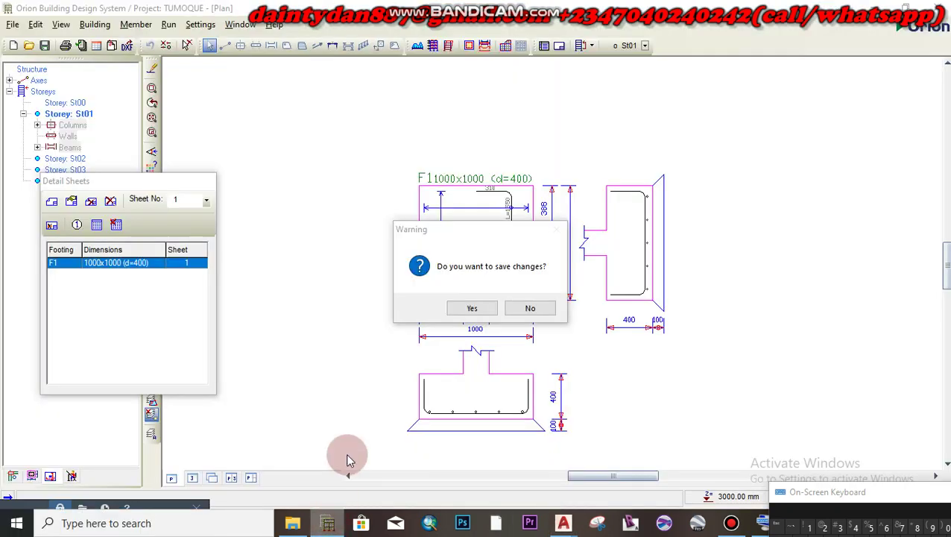
{"action": "left_click", "coordinate": [452, 307]}
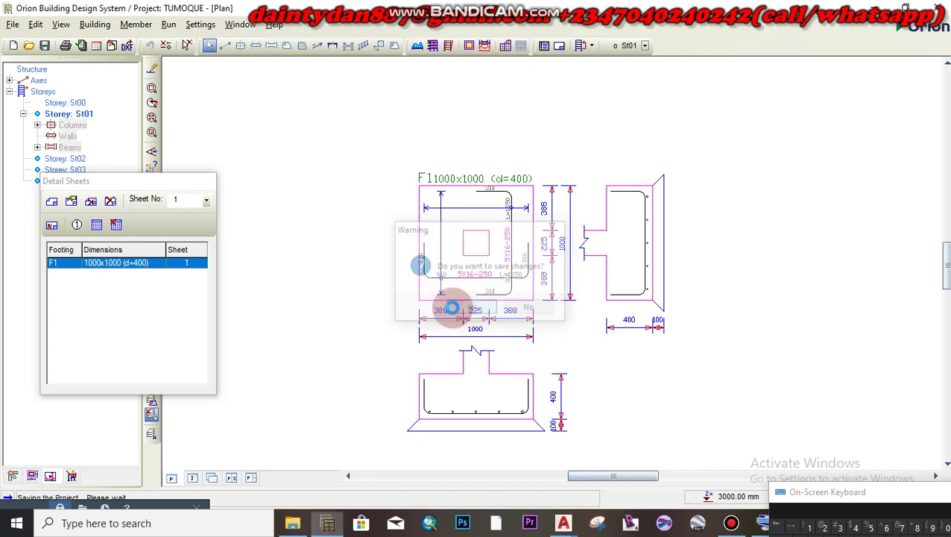
{"action": "left_click", "coordinate": [17, 478]}
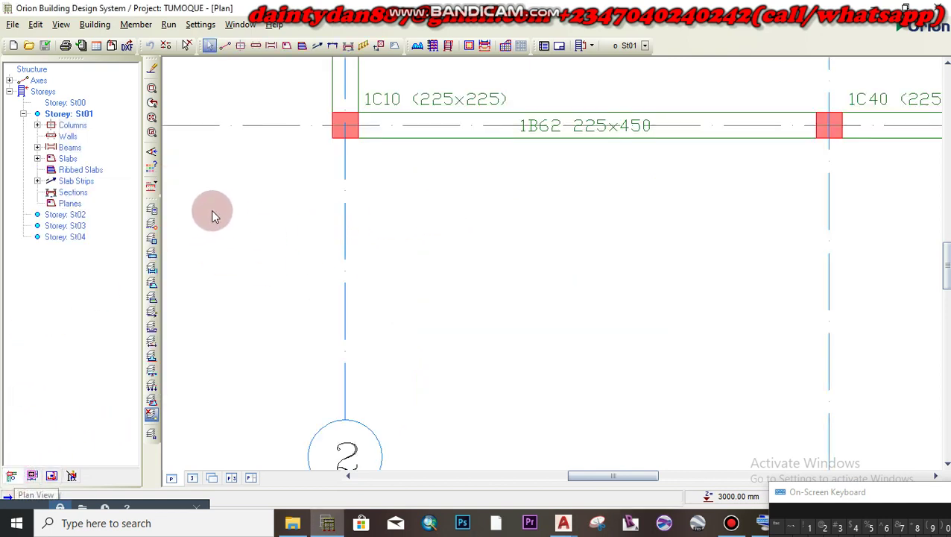
Step: Look over the whole St01 plan, including the beam layout and the slab reinforcement between axes 14 and 16
{"action": "scroll", "coordinate": [534, 250], "scroll_direction": "down", "scroll_amount": 5}
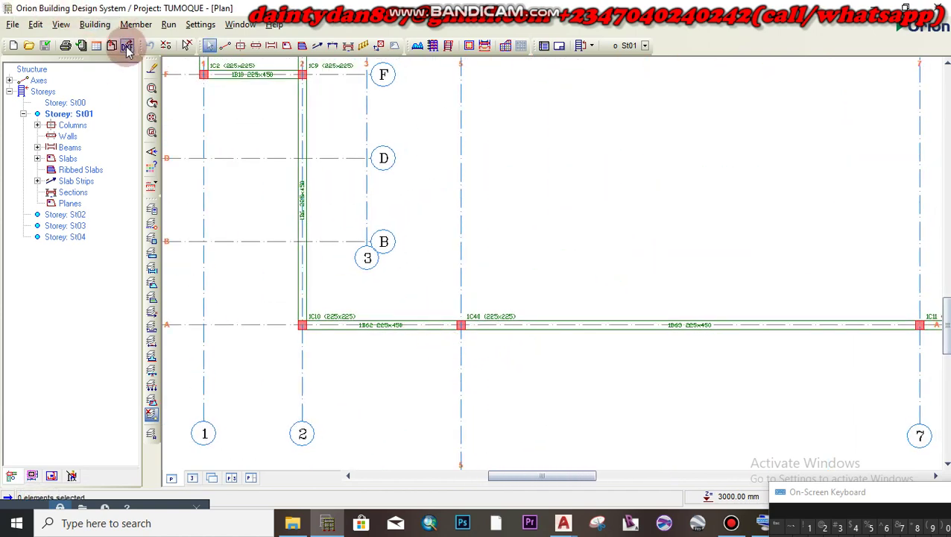
{"action": "left_click", "coordinate": [526, 231]}
{"action": "scroll", "coordinate": [525, 231], "scroll_direction": "down", "scroll_amount": 6}
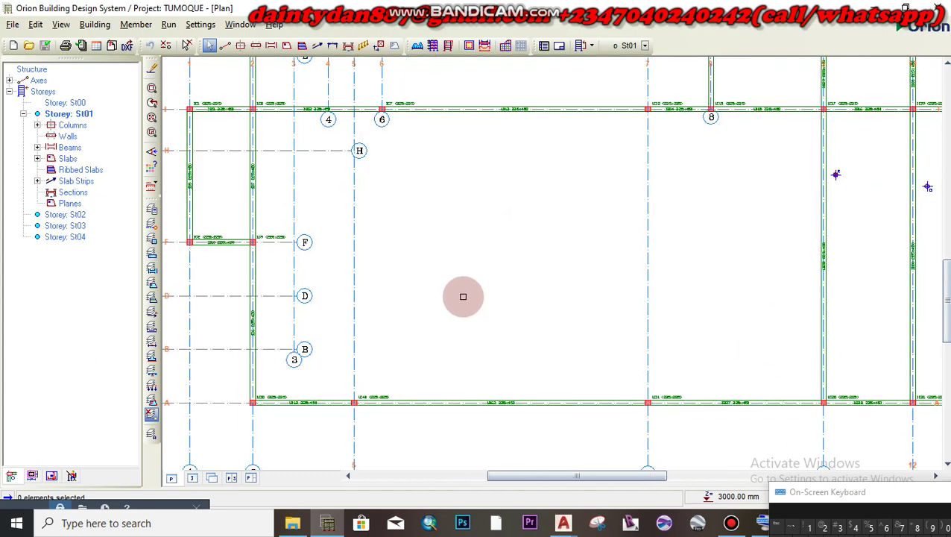
{"action": "scroll", "coordinate": [470, 328], "scroll_direction": "down", "scroll_amount": 4}
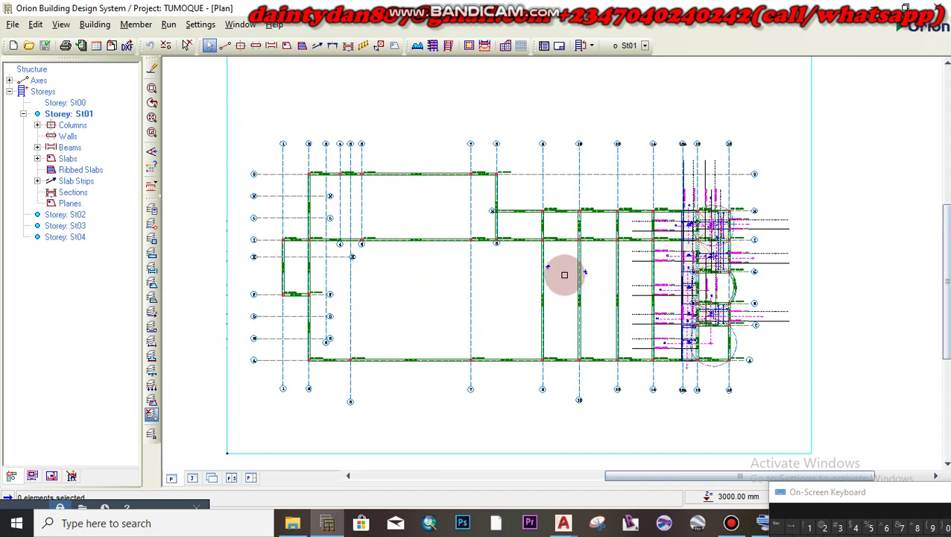
{"action": "scroll", "coordinate": [564, 271], "scroll_direction": "up", "scroll_amount": 2}
{"action": "scroll", "coordinate": [515, 280], "scroll_direction": "down", "scroll_amount": 3}
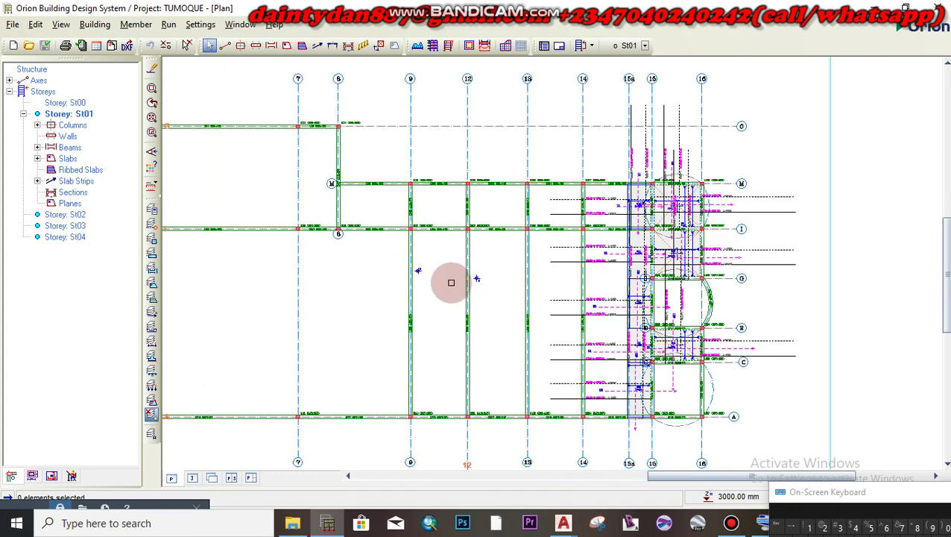
{"action": "scroll", "coordinate": [432, 283], "scroll_direction": "down", "scroll_amount": 1}
{"action": "scroll", "coordinate": [385, 278], "scroll_direction": "down", "scroll_amount": 2}
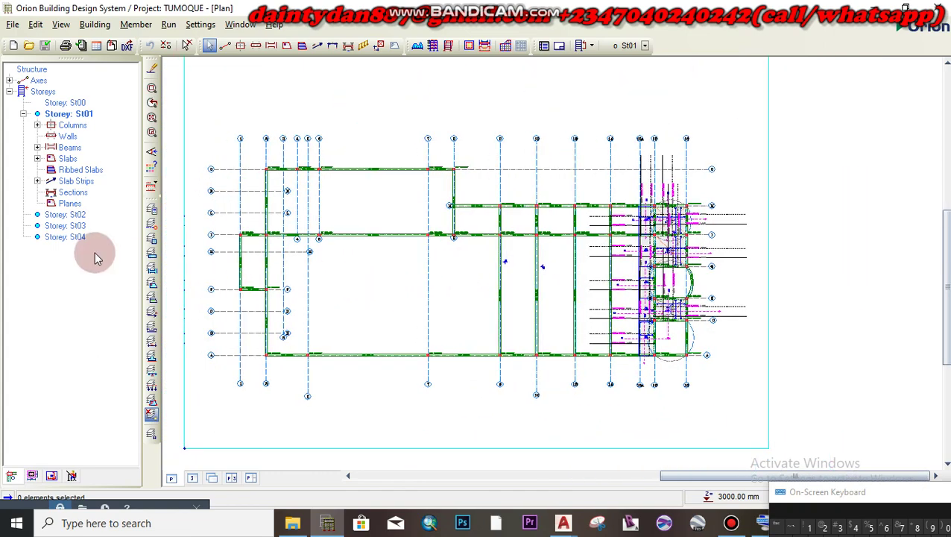
Step: Compare the St03 and St01 storey plans, ending on St03 as the active storey with its branch collapsed
{"action": "left_click", "coordinate": [70, 226]}
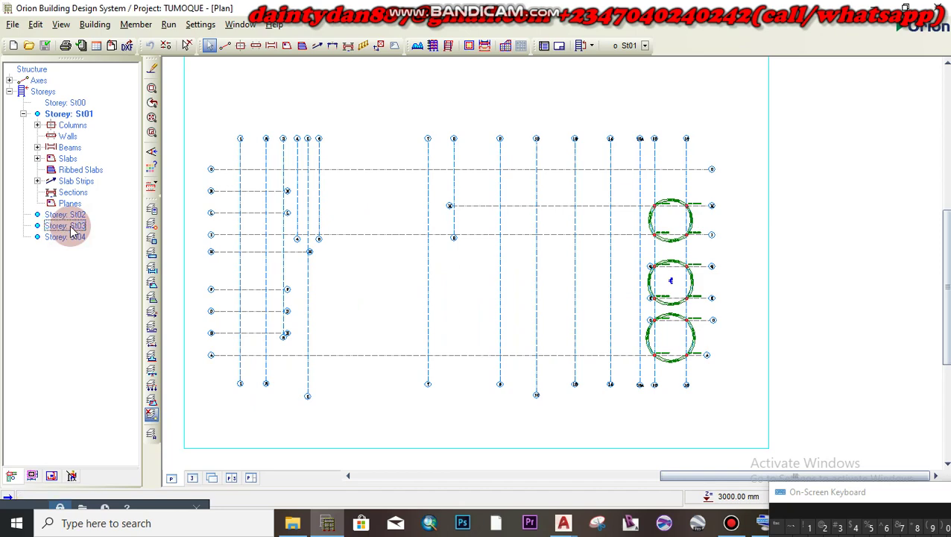
{"action": "left_click", "coordinate": [72, 229]}
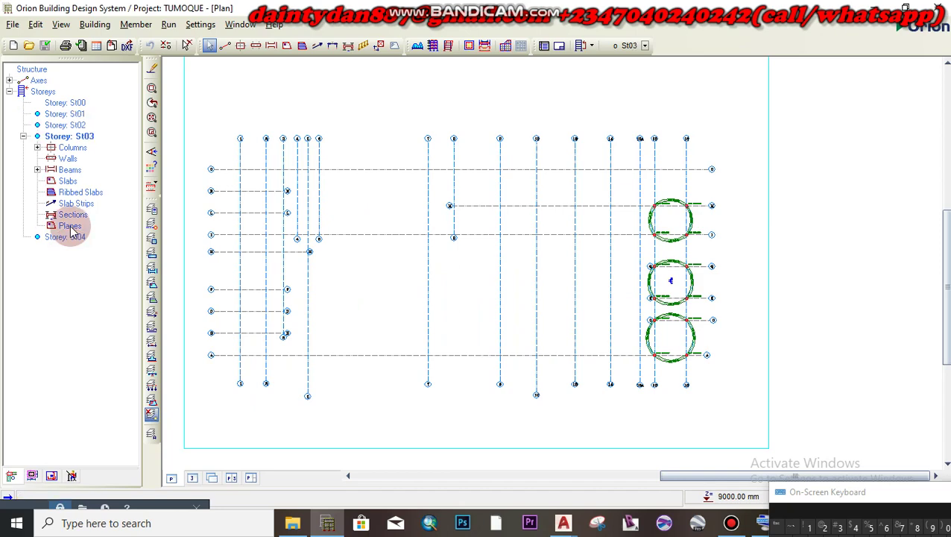
{"action": "left_click", "coordinate": [78, 114]}
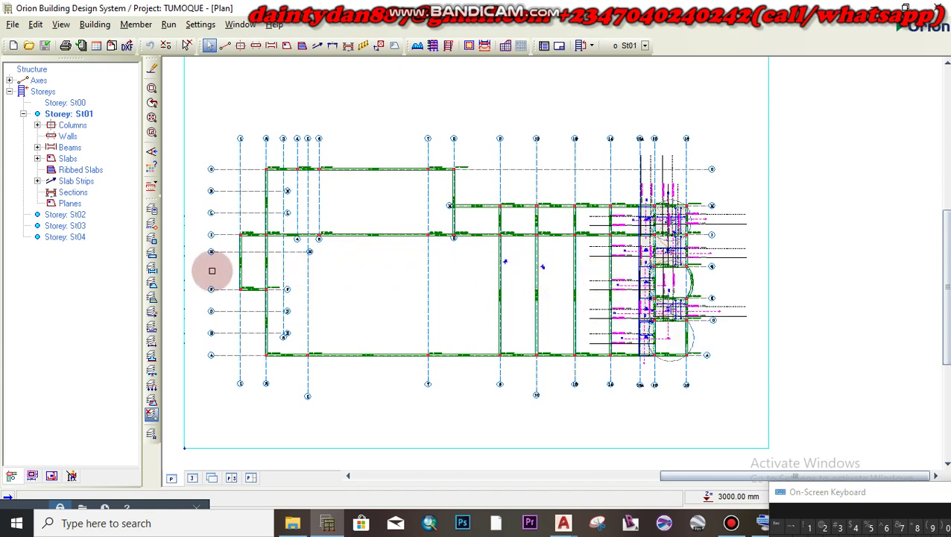
{"action": "left_click", "coordinate": [75, 231]}
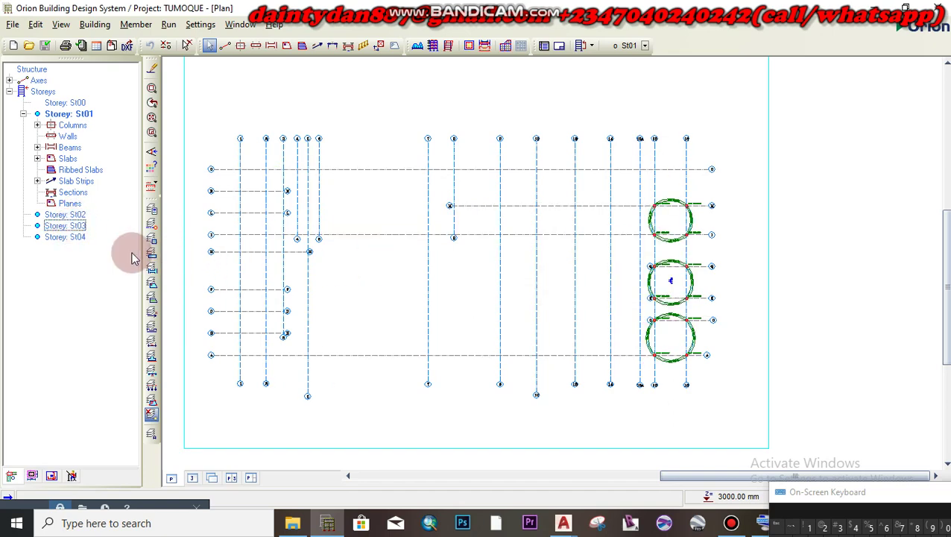
{"action": "double_click", "coordinate": [75, 225]}
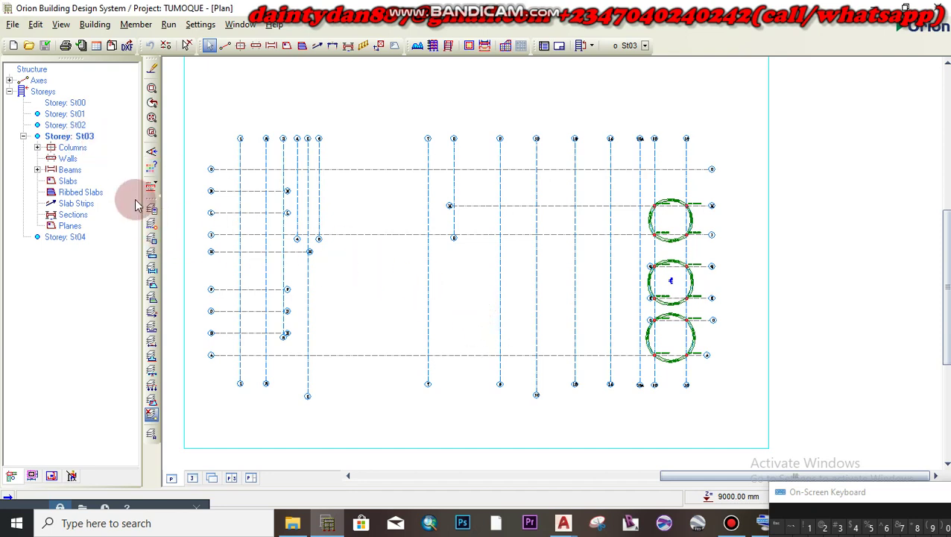
{"action": "double_click", "coordinate": [75, 136]}
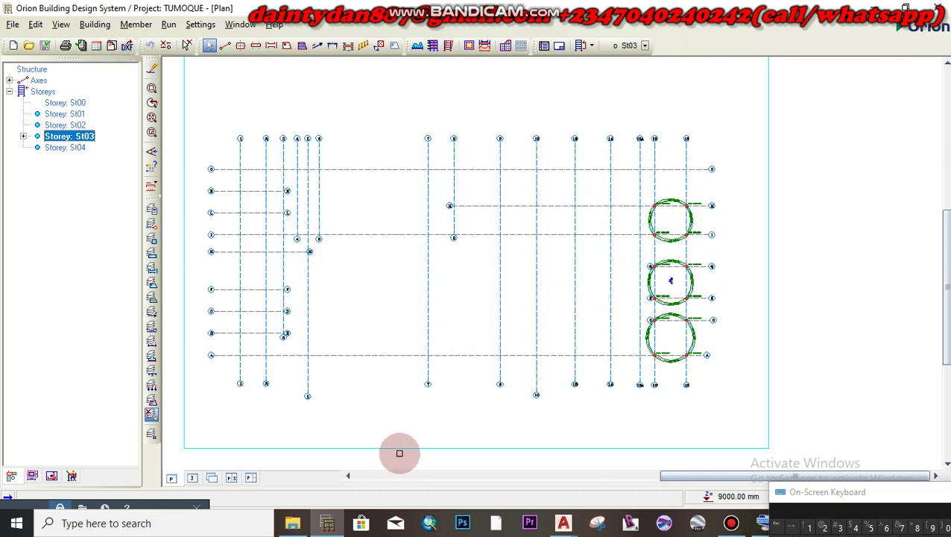
Step: Switch to AutoCAD and view the F1 footing plan and sections within the TUMOQUE-Sheet_01.dxf sheet border
{"action": "left_click", "coordinate": [329, 522]}
{"action": "scroll", "coordinate": [513, 293], "scroll_direction": "down", "scroll_amount": 5}
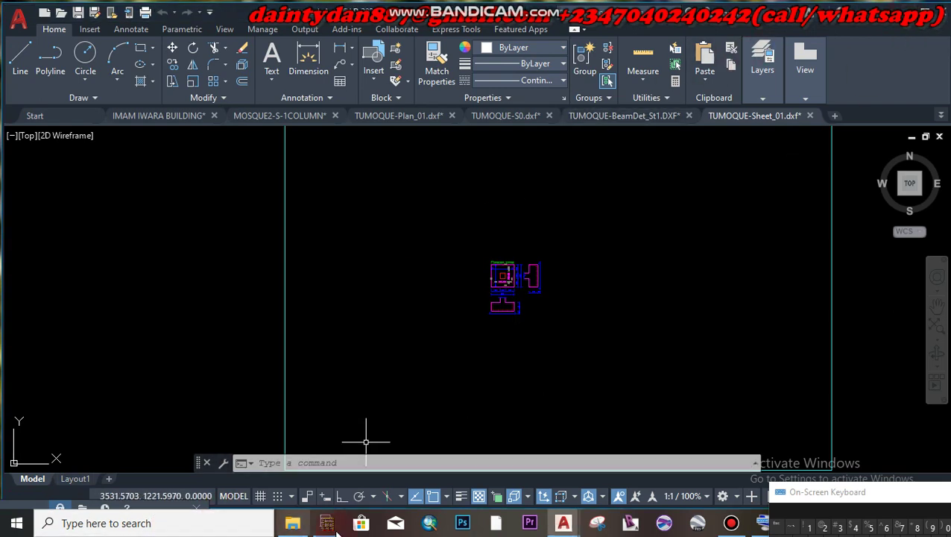
{"action": "mouse_move", "coordinate": [147, 515]}
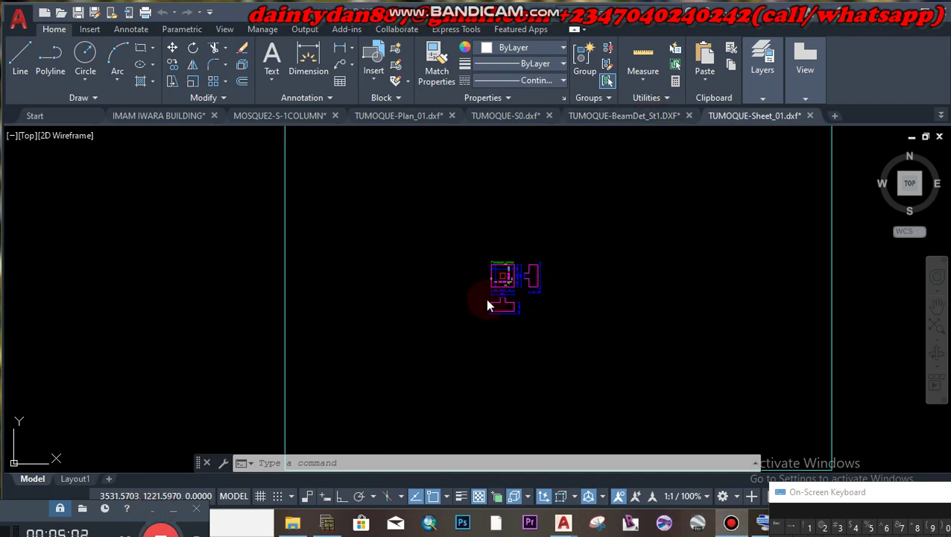
{"action": "scroll", "coordinate": [511, 322], "scroll_direction": "down", "scroll_amount": 2}
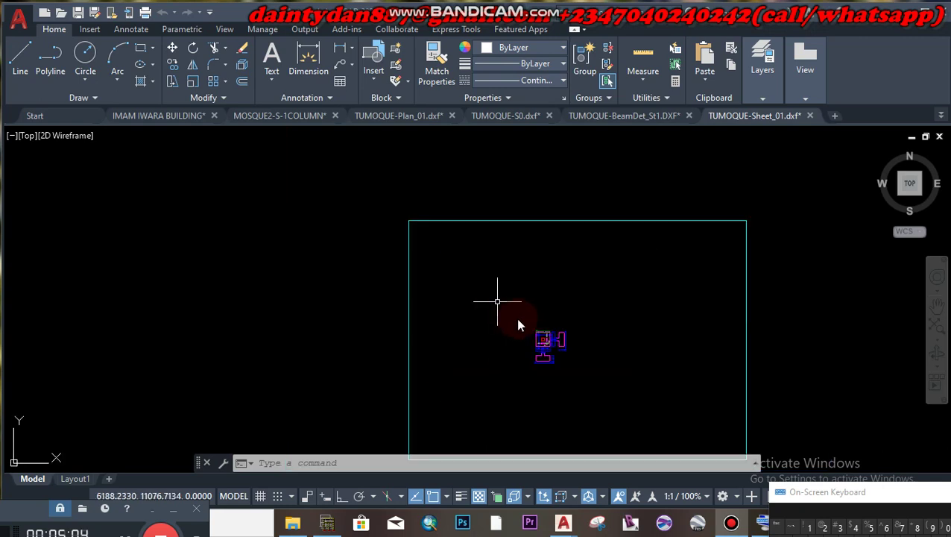
{"action": "scroll", "coordinate": [496, 301], "scroll_direction": "up", "scroll_amount": 5}
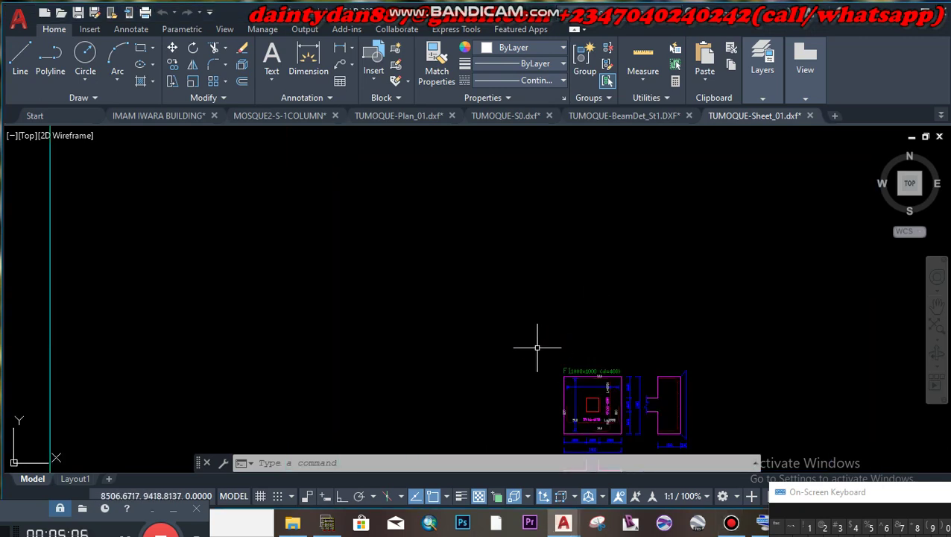
{"action": "middle_click_drag", "start_coordinate": [536, 346], "coordinate": [526, 259]}
Step: Bring up the TUMOQUE-Plan_01.dxf drawing and look over its beam layout and slab reinforcement
{"action": "mouse_move", "coordinate": [565, 521]}
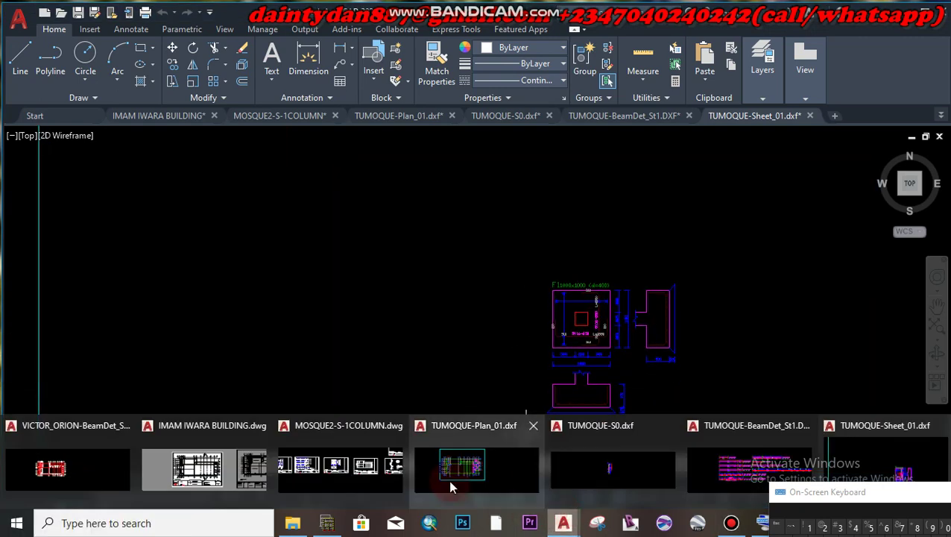
{"action": "left_click", "coordinate": [472, 454]}
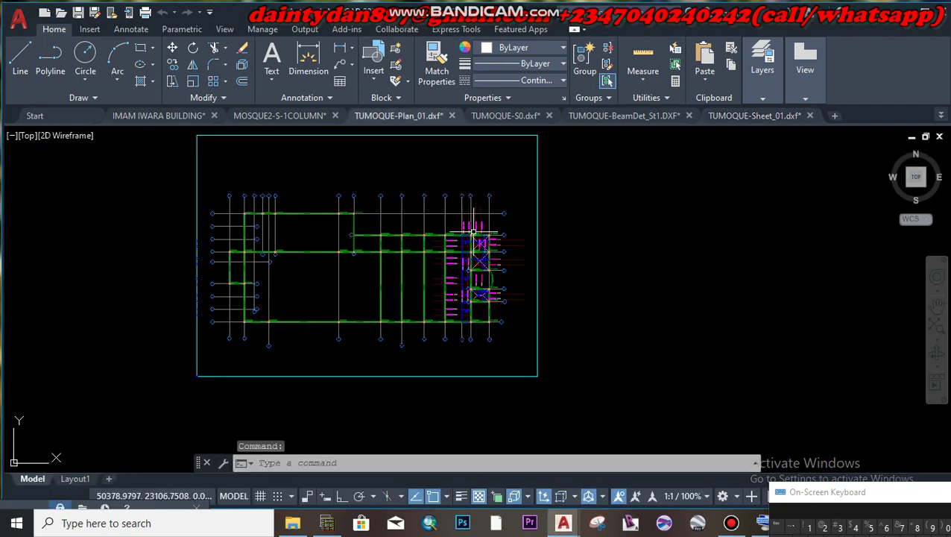
{"action": "scroll", "coordinate": [443, 198], "scroll_direction": "up", "scroll_amount": 5}
{"action": "scroll", "coordinate": [475, 243], "scroll_direction": "down", "scroll_amount": 3}
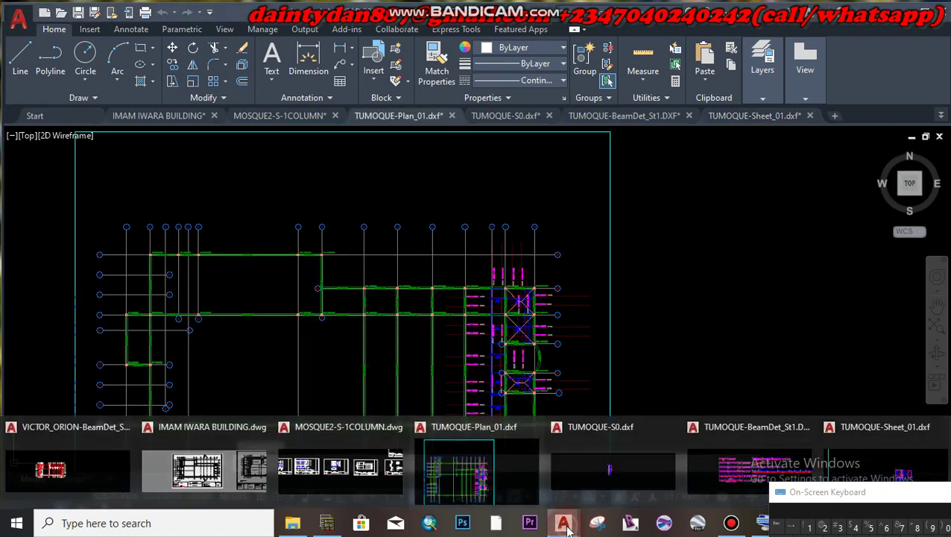
Step: Bring up the TUMOQUE-S0.dxf drawing and view the column elevation with its links and main bars
{"action": "mouse_move", "coordinate": [564, 522]}
{"action": "left_click", "coordinate": [594, 479]}
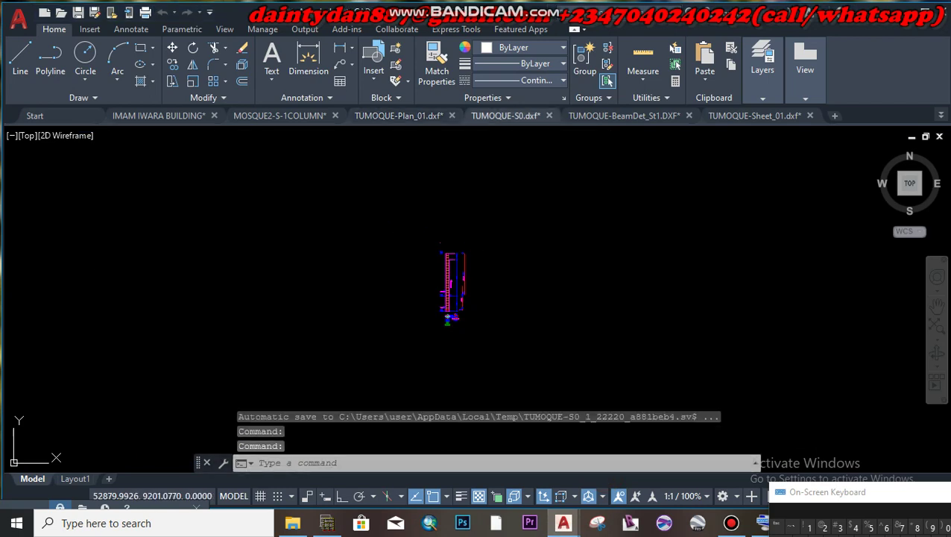
{"action": "scroll", "coordinate": [455, 316], "scroll_direction": "up", "scroll_amount": 5}
{"action": "mouse_move", "coordinate": [471, 325]}
{"action": "middle_mouse_down"}
{"action": "mouse_move", "coordinate": [511, 392]}
{"action": "mouse_move", "coordinate": [511, 371]}
{"action": "mouse_move", "coordinate": [521, 447]}
{"action": "middle_mouse_up"}
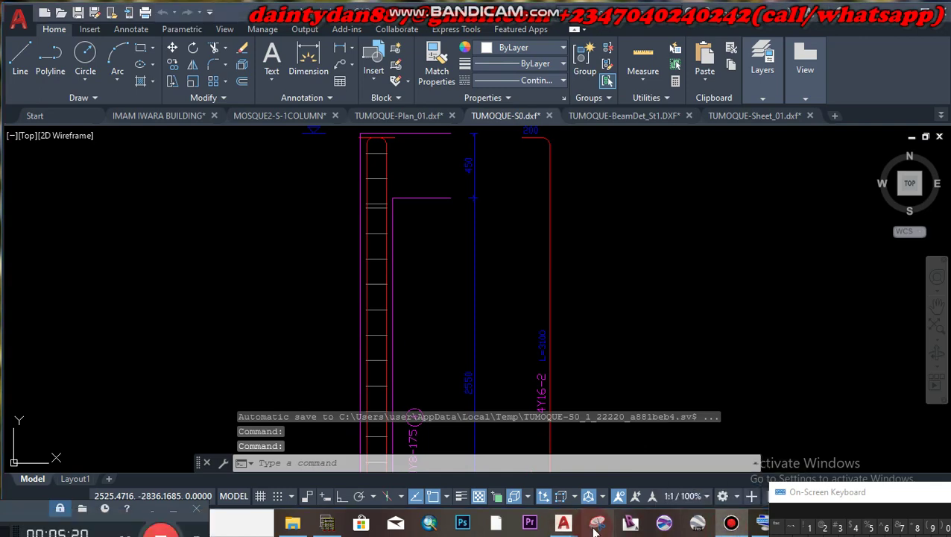
Step: Bring up the TUMOQUE-BeamDet_St1.DXF drawing and examine beam 1B9's elevation, reinforcement labels and cross-sections 1-1 to 3-3
{"action": "mouse_move", "coordinate": [568, 526]}
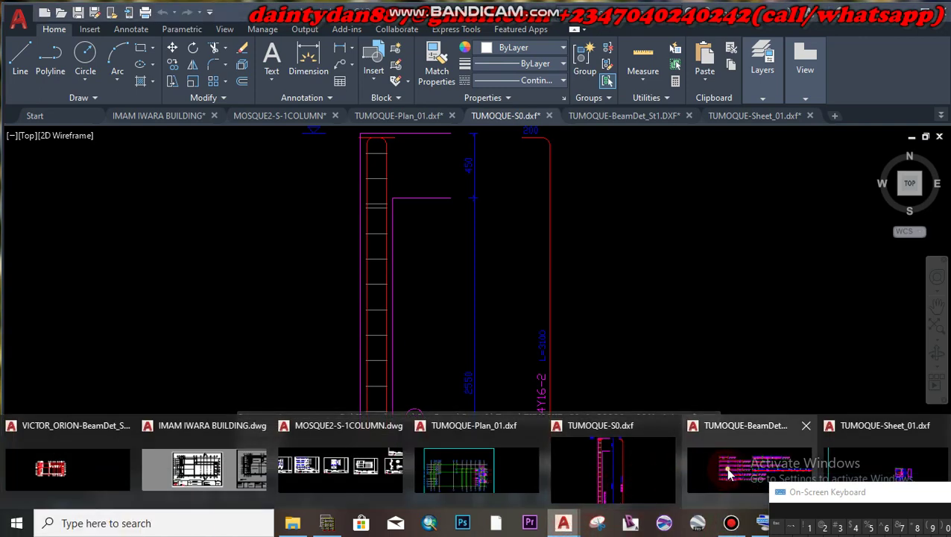
{"action": "left_click", "coordinate": [693, 477]}
{"action": "scroll", "coordinate": [272, 192], "scroll_direction": "up", "scroll_amount": 4}
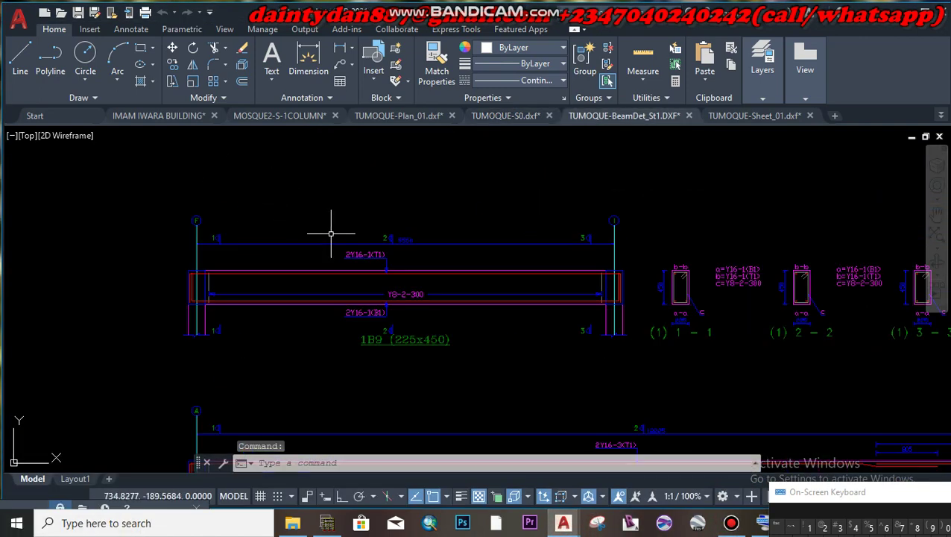
{"action": "middle_click_drag", "start_coordinate": [604, 351], "coordinate": [328, 345]}
{"action": "scroll", "coordinate": [484, 317], "scroll_direction": "up", "scroll_amount": 2}
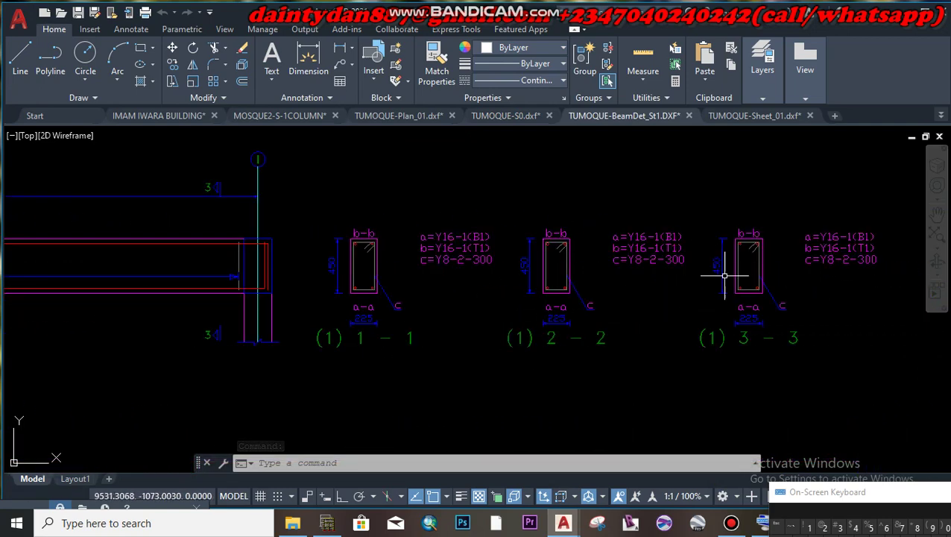
{"action": "middle_click_drag", "start_coordinate": [342, 307], "coordinate": [473, 323]}
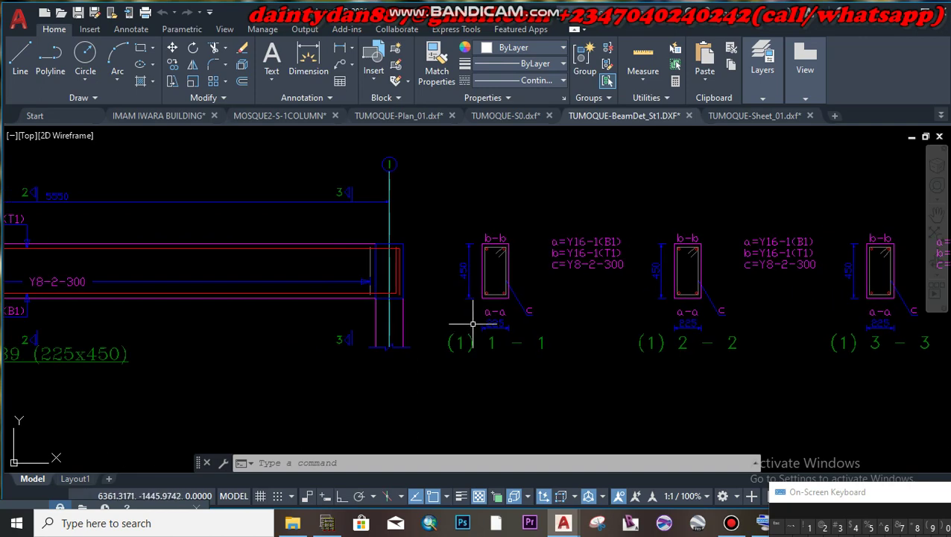
{"action": "left_click", "coordinate": [251, 311]}
{"action": "left_click", "coordinate": [308, 314]}
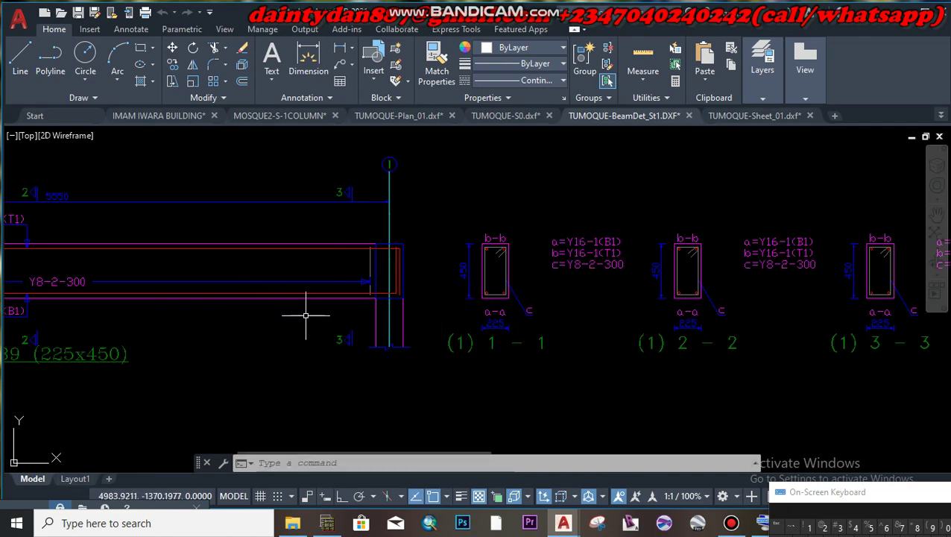
{"action": "middle_click_drag", "start_coordinate": [259, 322], "coordinate": [669, 356]}
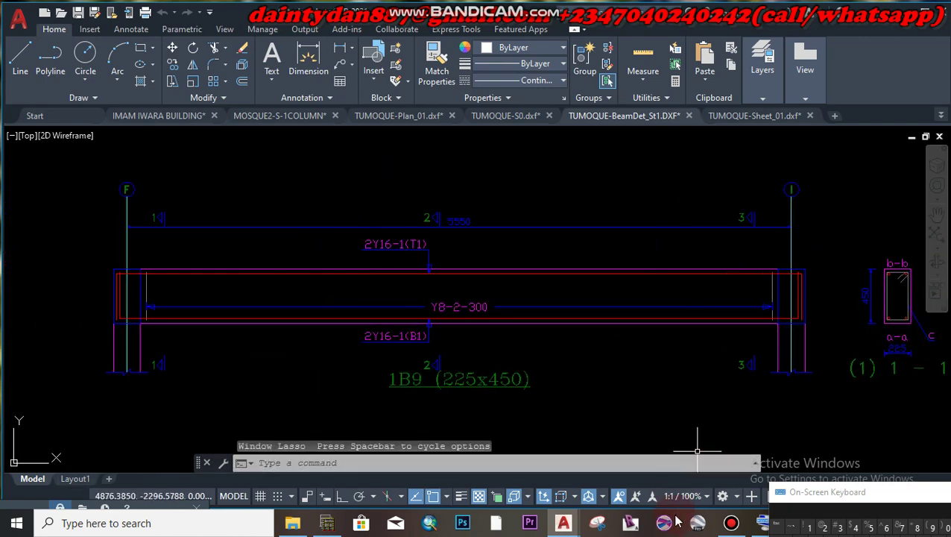
Step: Revisit the TUMOQUE-Sheet_01.dxf footing sheet and view the foundation layout sheet in the IMAM IWARA BUILDING drawing
{"action": "mouse_move", "coordinate": [564, 526]}
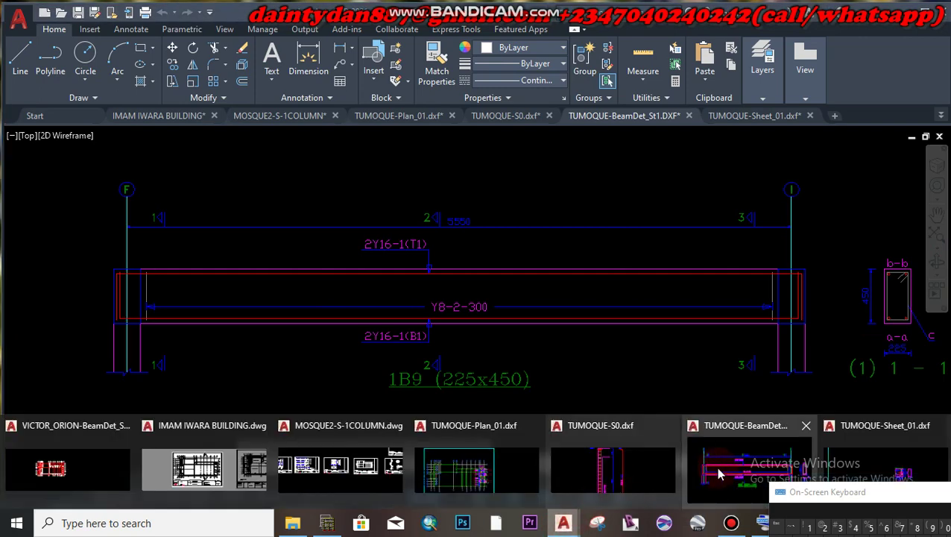
{"action": "left_click", "coordinate": [897, 464]}
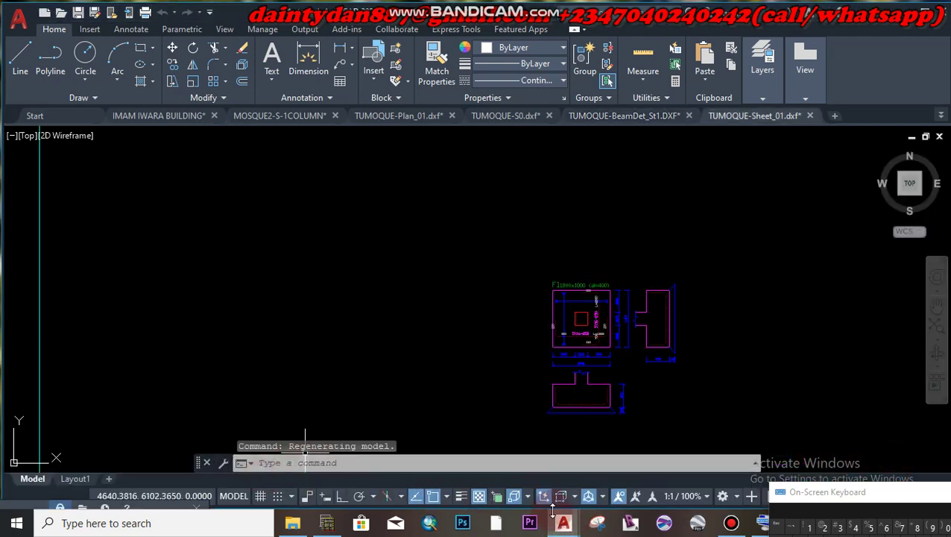
{"action": "mouse_move", "coordinate": [563, 526]}
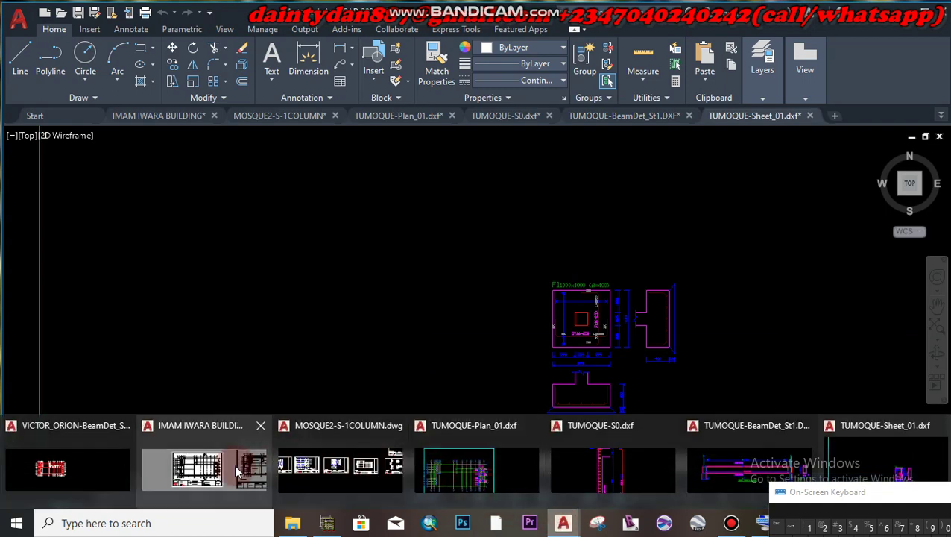
{"action": "left_click", "coordinate": [204, 468]}
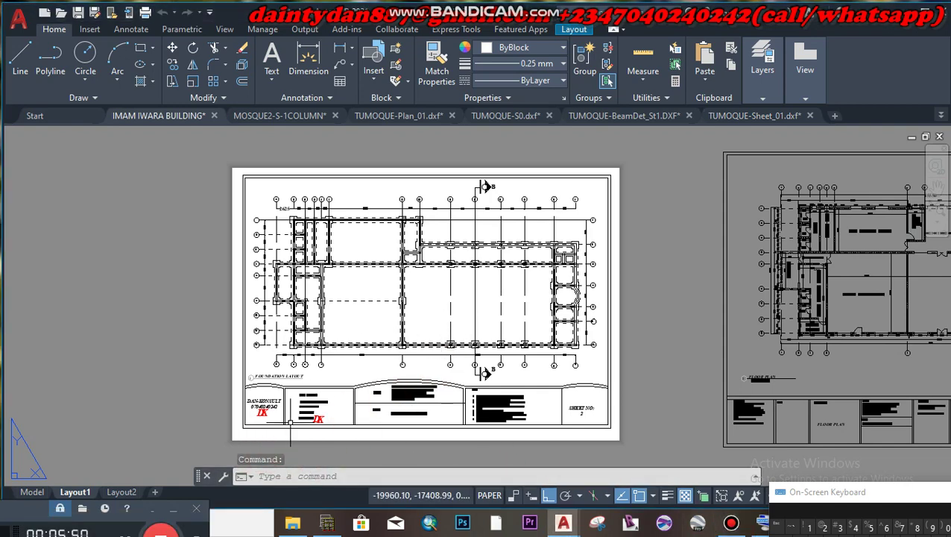
{"action": "scroll", "coordinate": [291, 423], "scroll_direction": "up", "scroll_amount": 3}
{"action": "scroll", "coordinate": [305, 380], "scroll_direction": "down", "scroll_amount": 5}
{"action": "scroll", "coordinate": [313, 369], "scroll_direction": "up", "scroll_amount": 4}
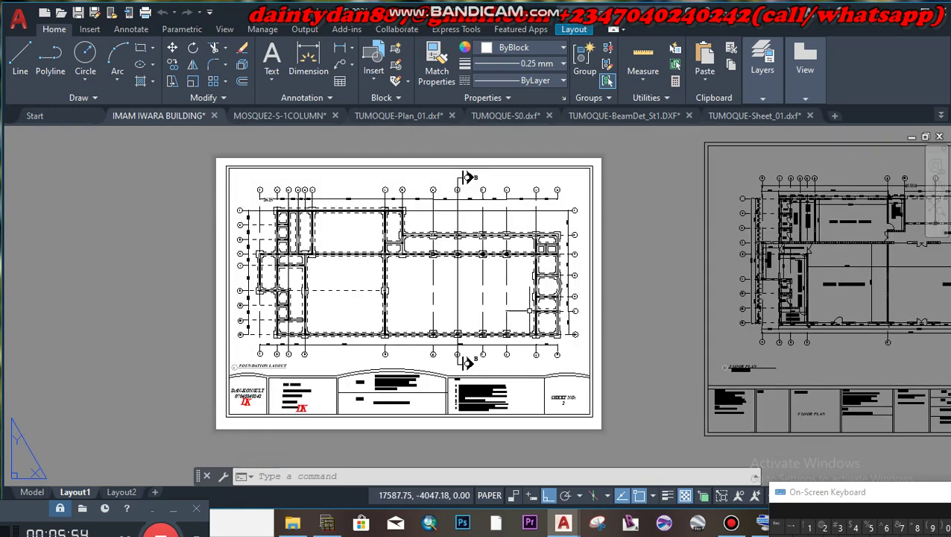
Step: Open Layout1's page setup for modification and review the available plotters, keeping Default Windows System Printer.pc3
{"action": "left_click", "coordinate": [70, 490]}
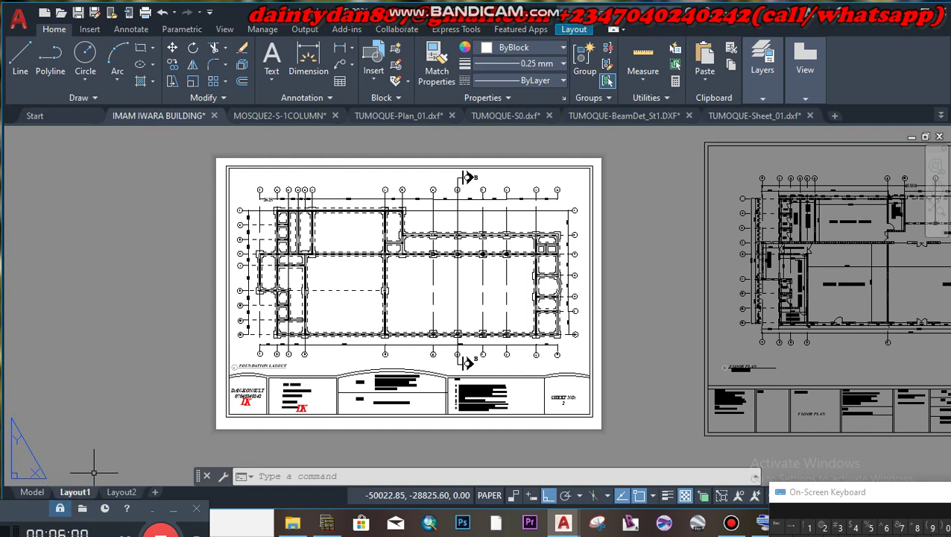
{"action": "left_click", "coordinate": [304, 30]}
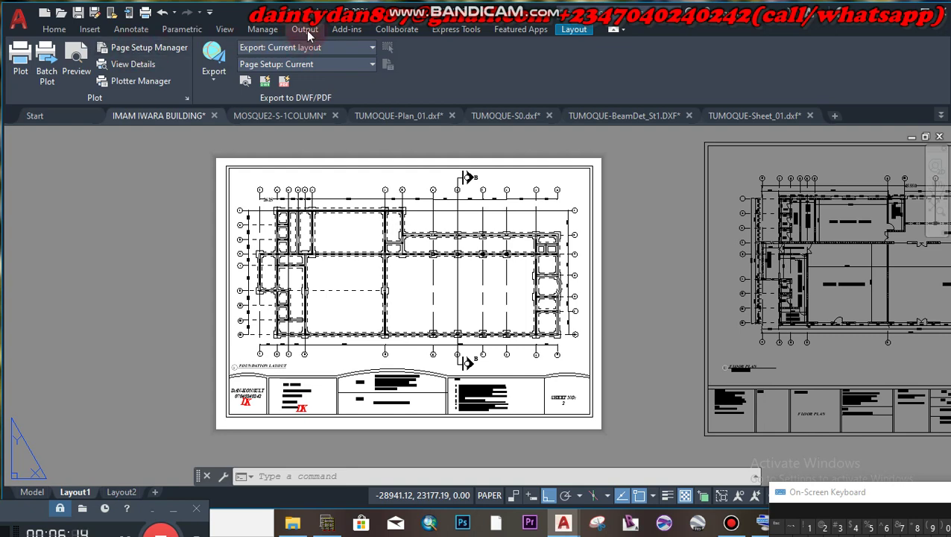
{"action": "left_click", "coordinate": [153, 51]}
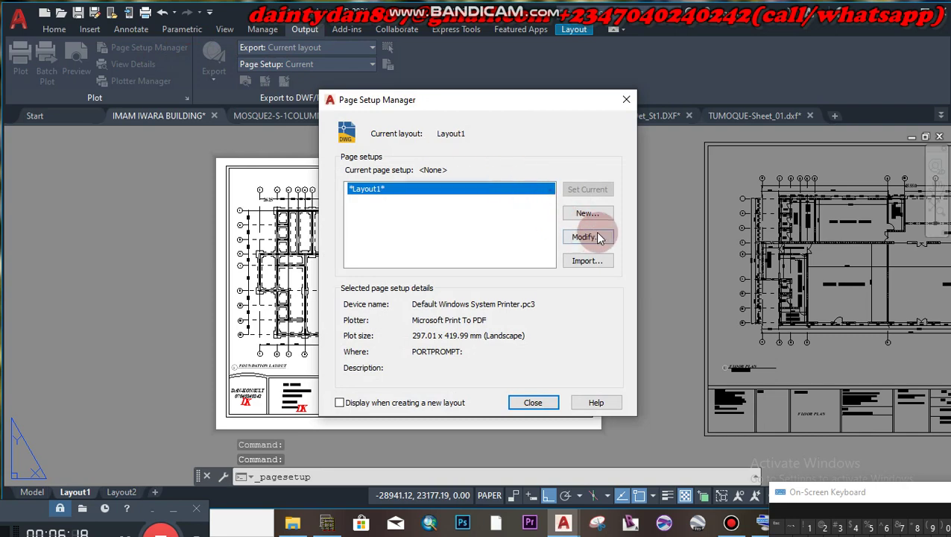
{"action": "left_click", "coordinate": [586, 237]}
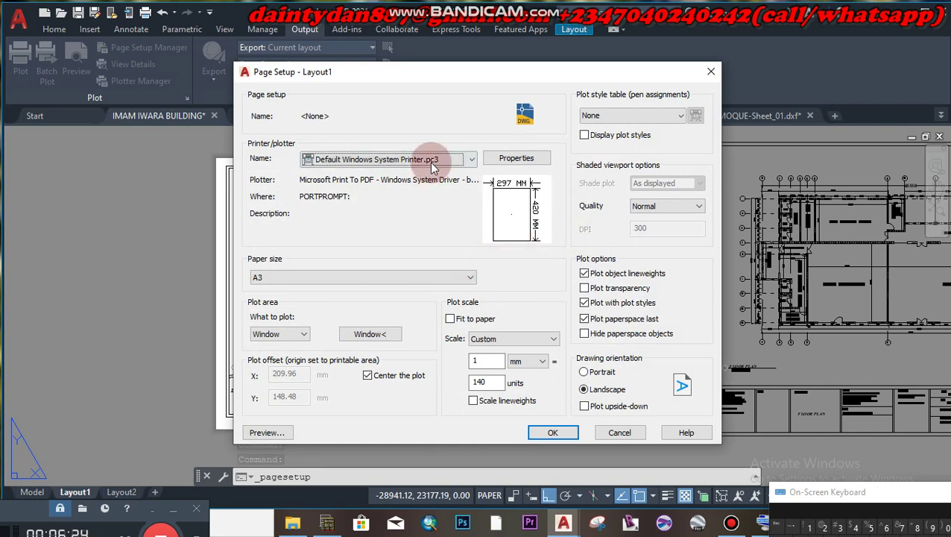
{"action": "left_click", "coordinate": [430, 159]}
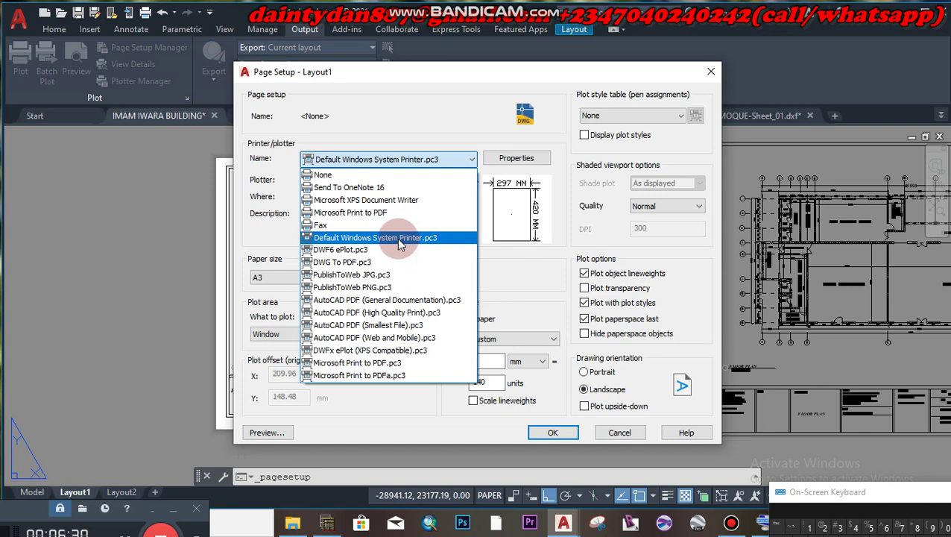
{"action": "left_click", "coordinate": [403, 95]}
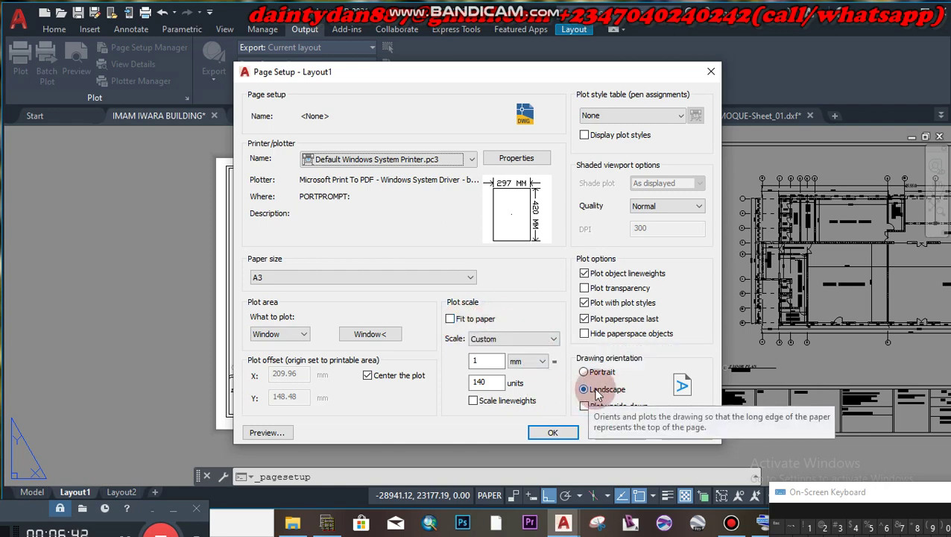
Step: Review the plot scale's unit and scale options, keep mm and Custom, and accept Layout1's page setup
{"action": "left_click", "coordinate": [527, 361]}
{"action": "left_click", "coordinate": [528, 366]}
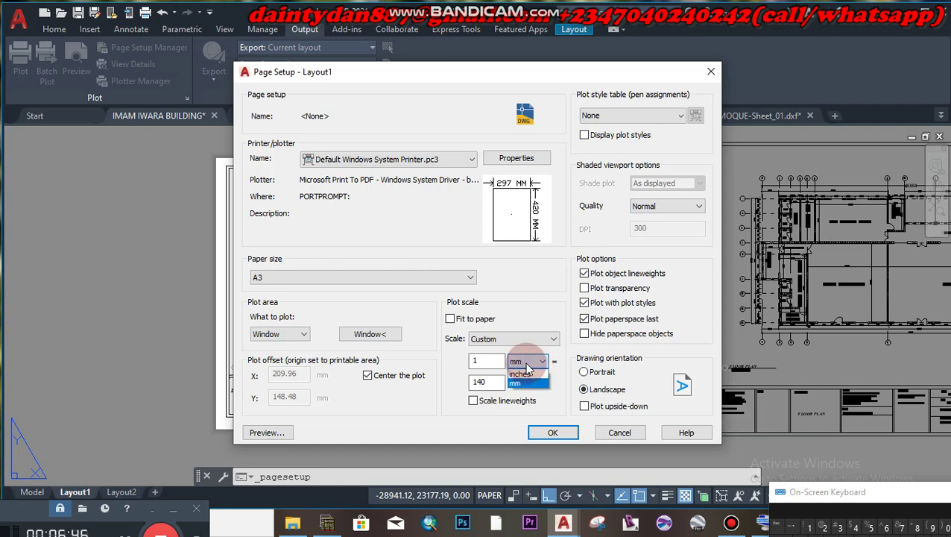
{"action": "left_click", "coordinate": [527, 365]}
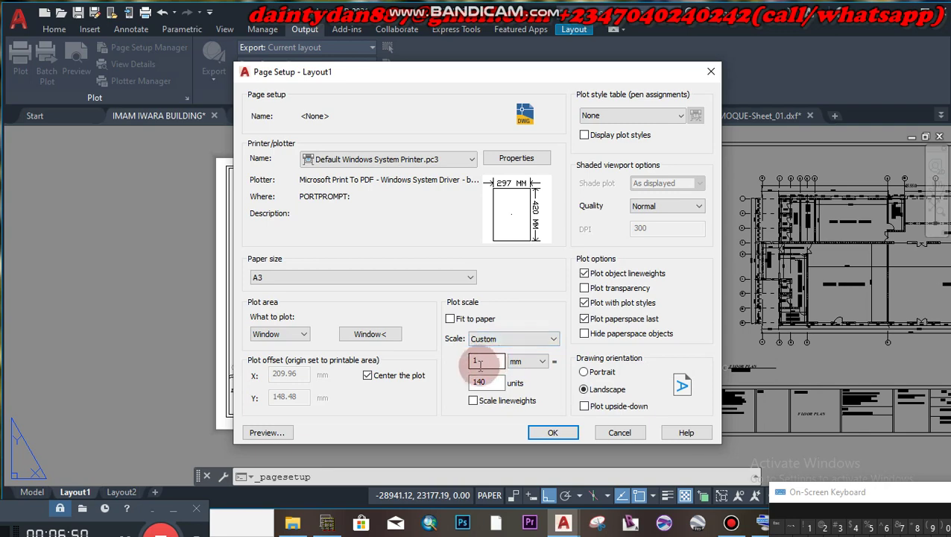
{"action": "left_click", "coordinate": [514, 339]}
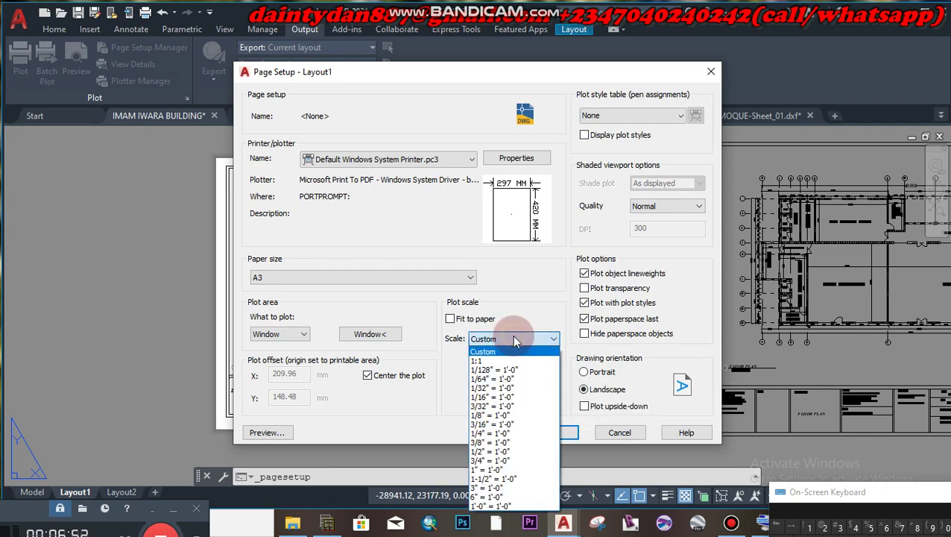
{"action": "left_click", "coordinate": [524, 306]}
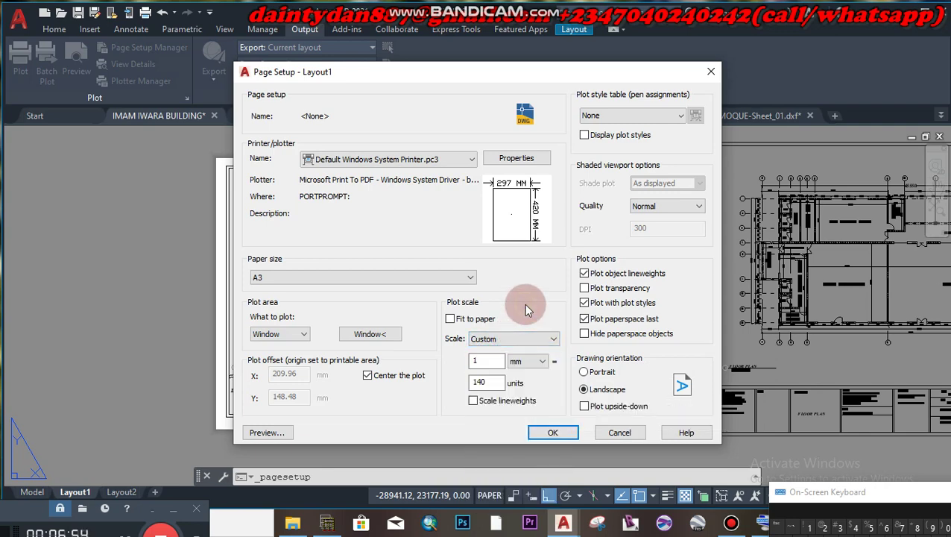
{"action": "left_click", "coordinate": [548, 432]}
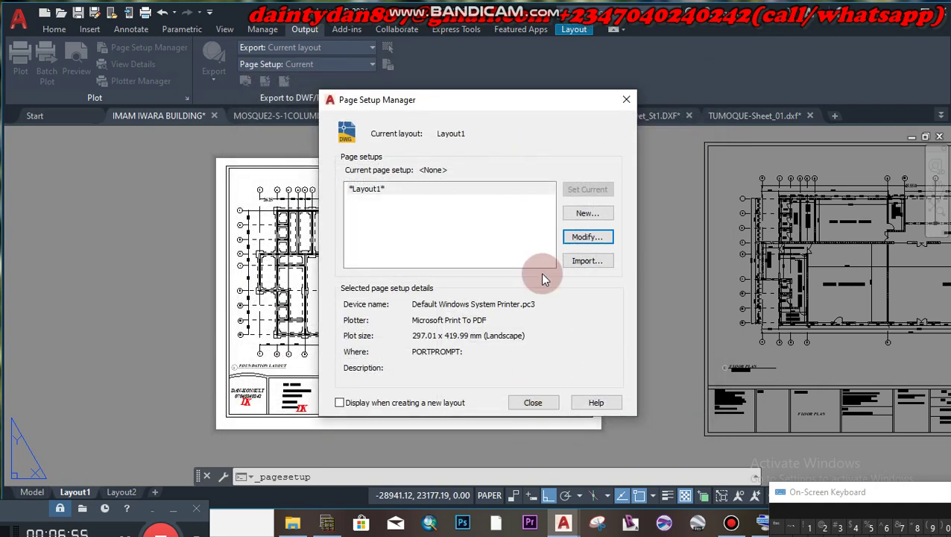
{"action": "left_click", "coordinate": [625, 101]}
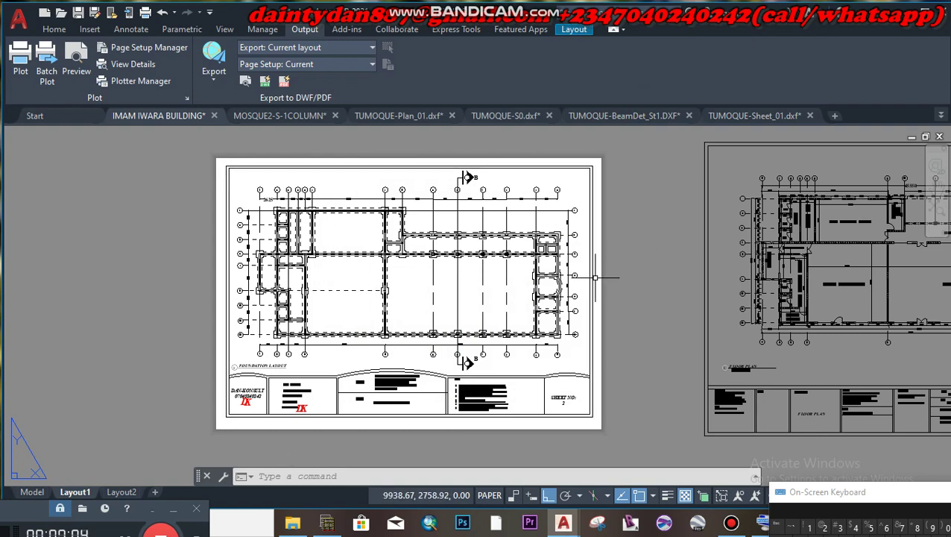
Step: Look over the sheets in Layout1 and select the border frame around the foundation layout sheet
{"action": "scroll", "coordinate": [412, 318], "scroll_direction": "up", "scroll_amount": 5}
{"action": "scroll", "coordinate": [436, 333], "scroll_direction": "down", "scroll_amount": 8}
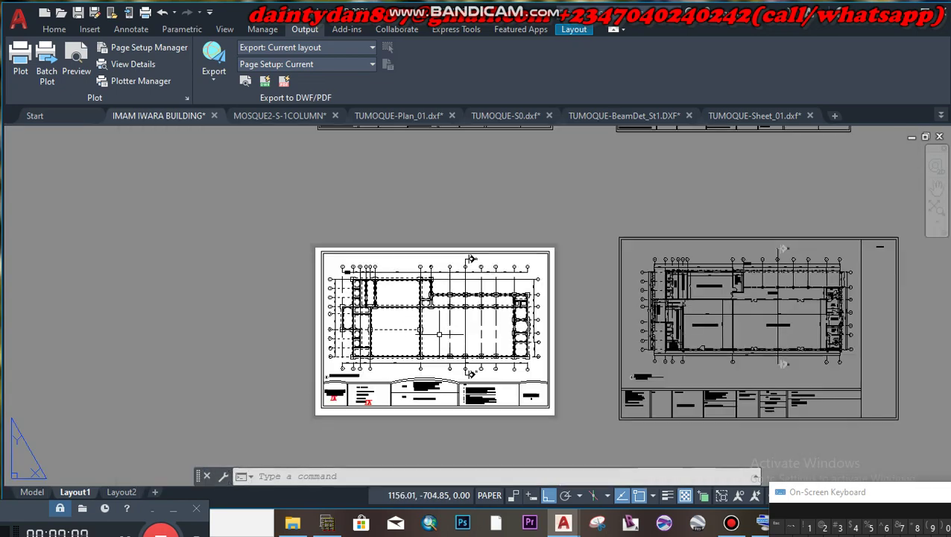
{"action": "middle_click_drag", "start_coordinate": [439, 333], "coordinate": [439, 297]}
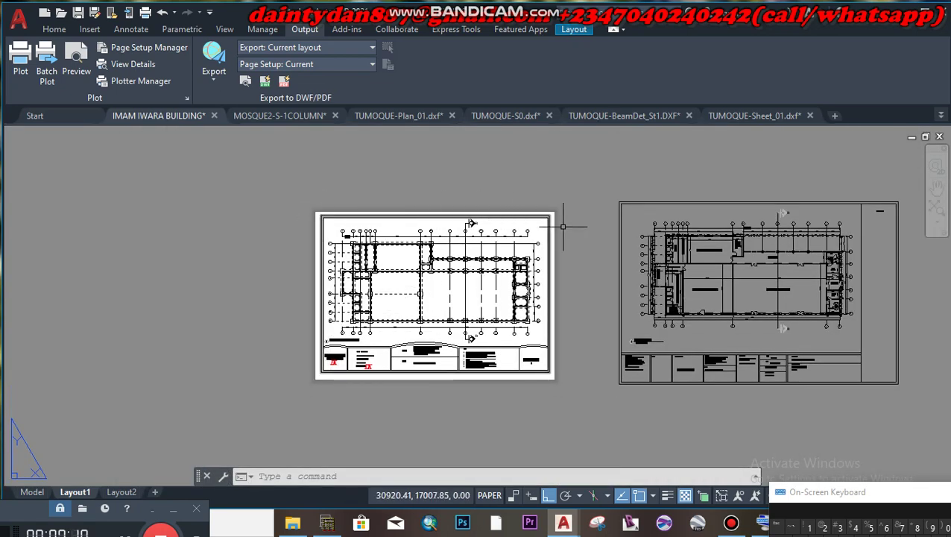
{"action": "scroll", "coordinate": [534, 361], "scroll_direction": "up", "scroll_amount": 3}
{"action": "left_click", "coordinate": [535, 374]}
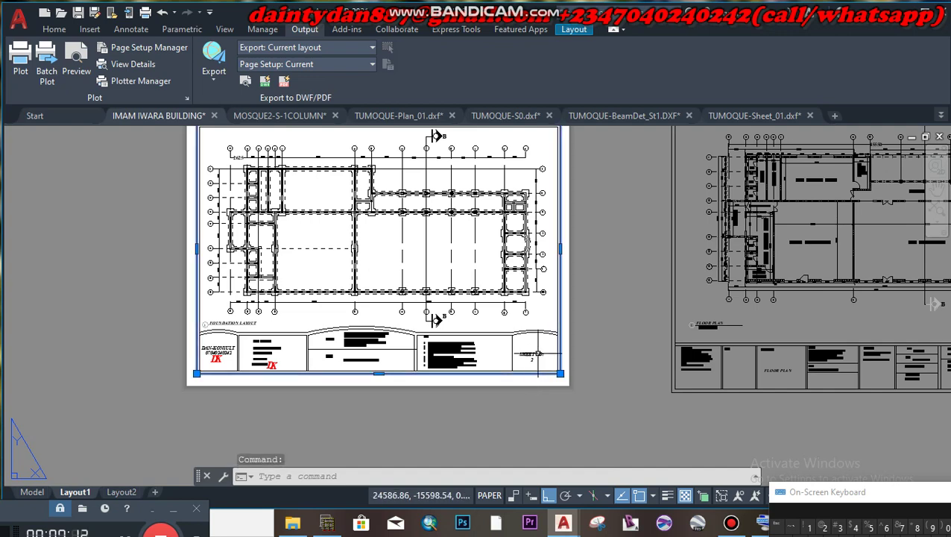
Step: Switch to the TUMOQUE-S0.dxf drawing and select the entire column detail with a window selection
{"action": "middle_click_drag", "start_coordinate": [537, 318], "coordinate": [537, 367]}
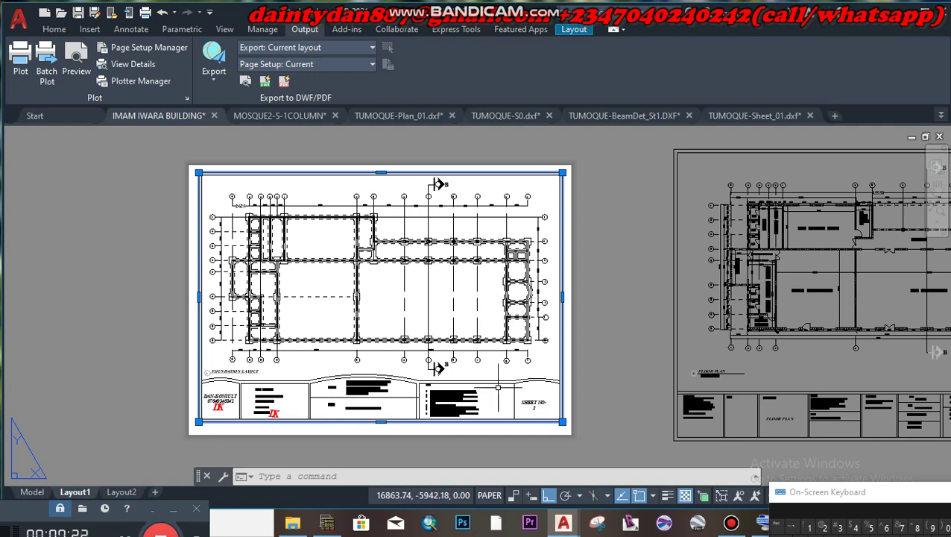
{"action": "mouse_move", "coordinate": [568, 528]}
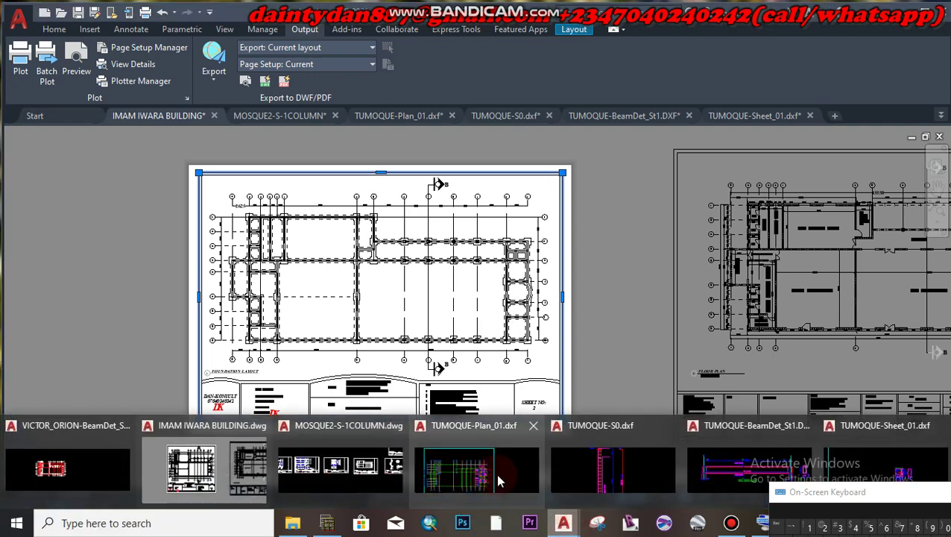
{"action": "left_click", "coordinate": [587, 470]}
{"action": "scroll", "coordinate": [556, 329], "scroll_direction": "down", "scroll_amount": 5}
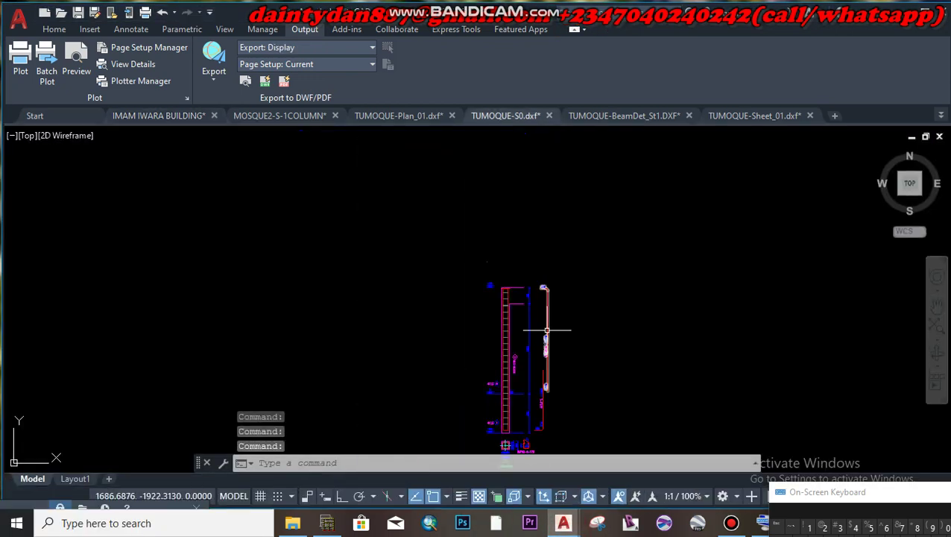
{"action": "scroll", "coordinate": [492, 384], "scroll_direction": "up", "scroll_amount": 3}
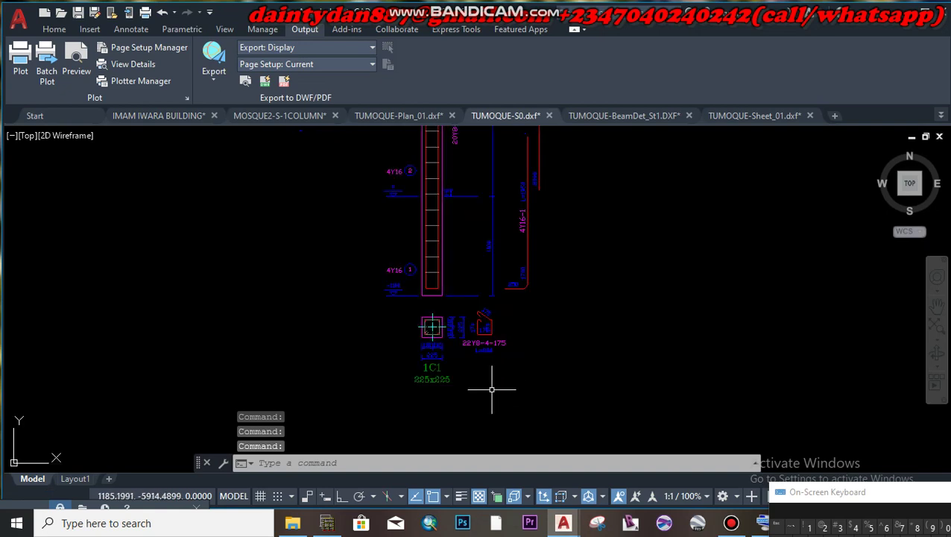
{"action": "scroll", "coordinate": [493, 365], "scroll_direction": "down", "scroll_amount": 5}
{"action": "mouse_move", "coordinate": [435, 220]}
{"action": "left_mouse_down"}
{"action": "mouse_move", "coordinate": [541, 389]}
{"action": "mouse_move", "coordinate": [469, 391]}
{"action": "left_mouse_up"}
{"action": "left_click", "coordinate": [422, 187]}
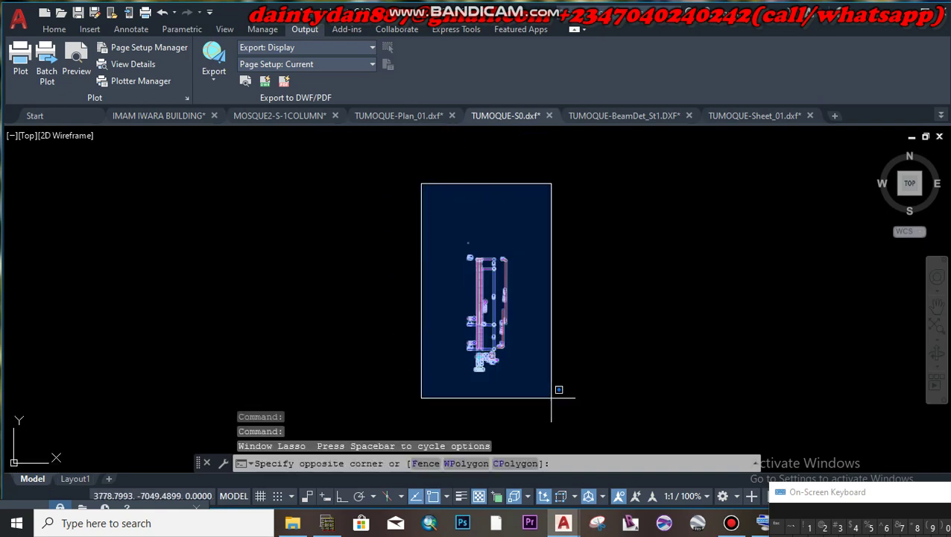
{"action": "left_click", "coordinate": [553, 390]}
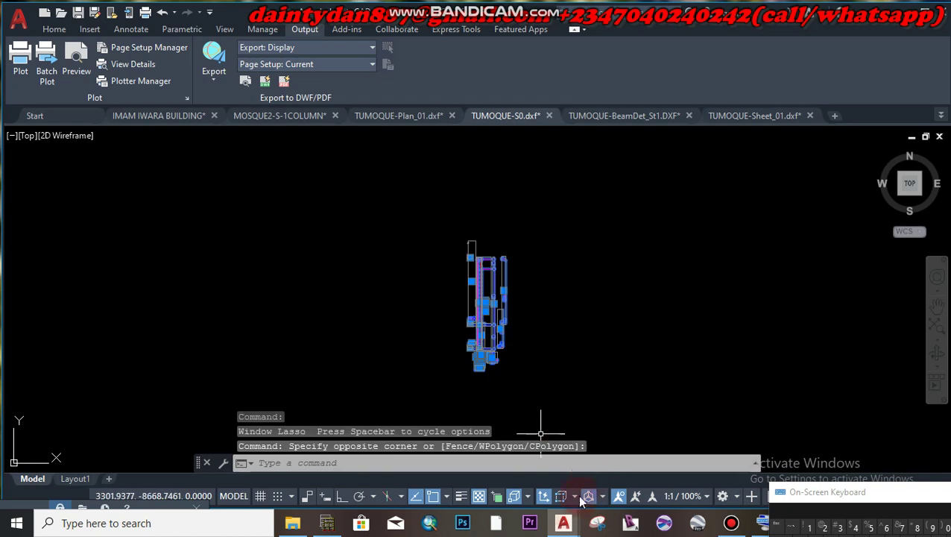
Step: Return to the IMAM IWARA BUILDING drawing and look over the foundation layout sheet in Layout1
{"action": "mouse_move", "coordinate": [568, 526]}
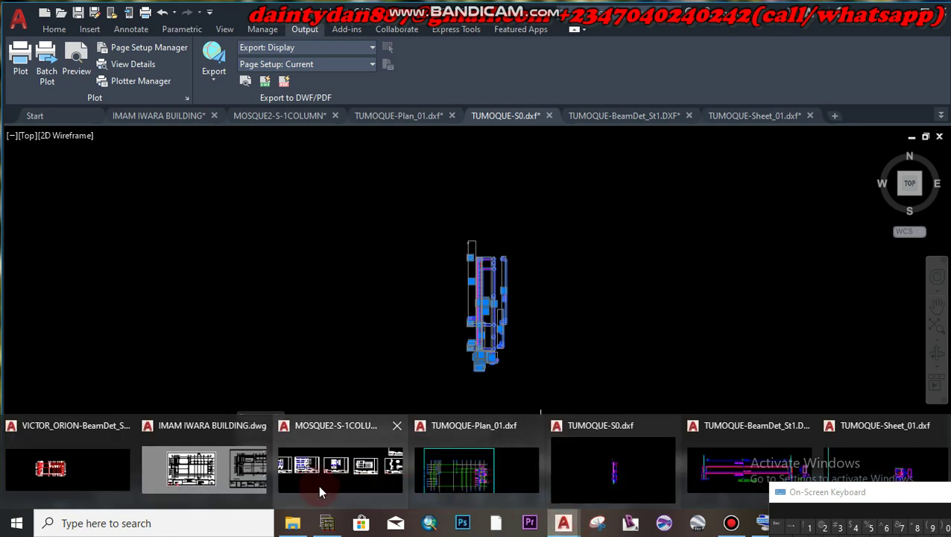
{"action": "left_click", "coordinate": [204, 470]}
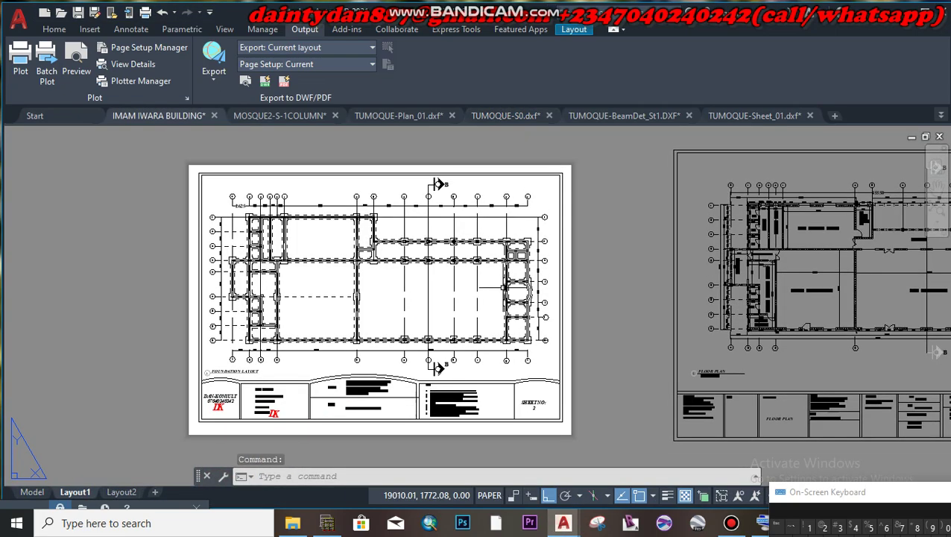
{"action": "scroll", "coordinate": [435, 315], "scroll_direction": "down", "scroll_amount": 5}
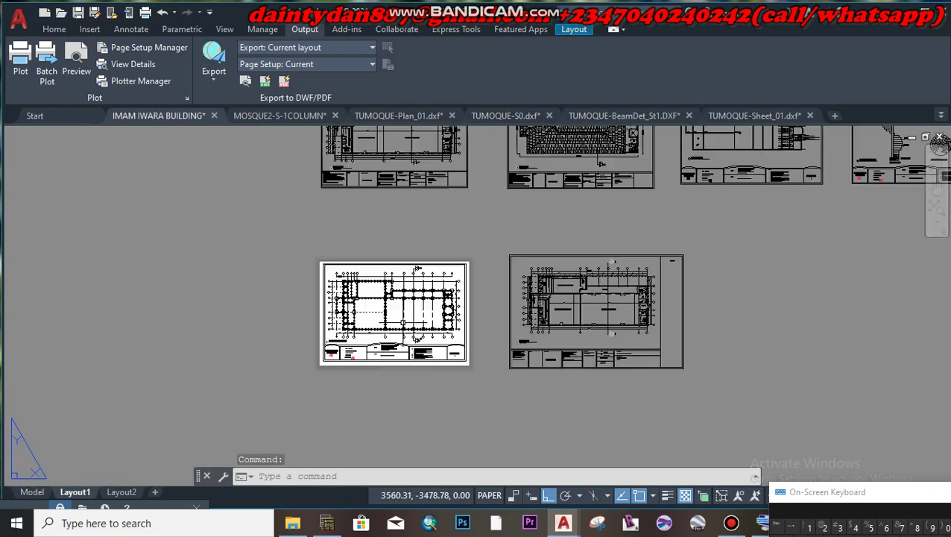
{"action": "scroll", "coordinate": [394, 323], "scroll_direction": "up", "scroll_amount": 3}
{"action": "scroll", "coordinate": [463, 313], "scroll_direction": "up", "scroll_amount": 4}
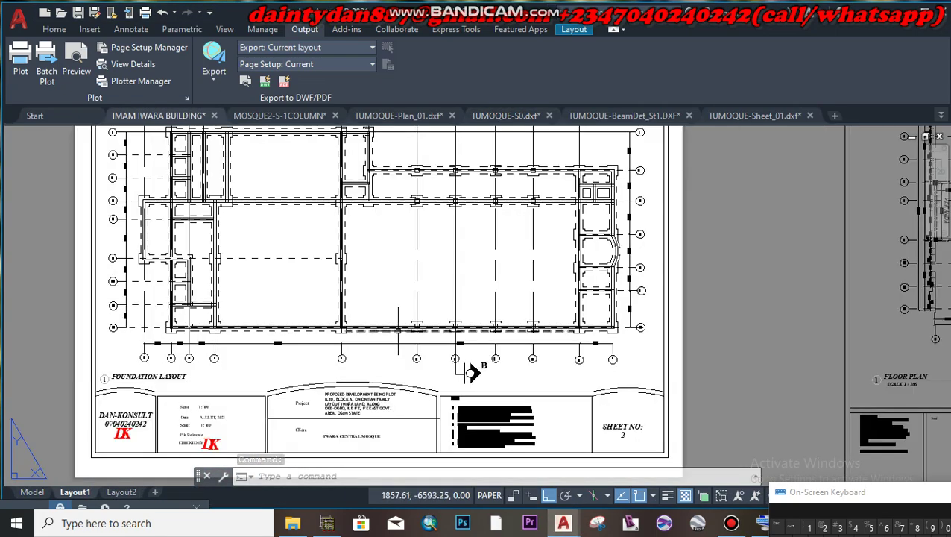
{"action": "scroll", "coordinate": [462, 313], "scroll_direction": "down", "scroll_amount": 6}
{"action": "scroll", "coordinate": [463, 314], "scroll_direction": "up", "scroll_amount": 3}
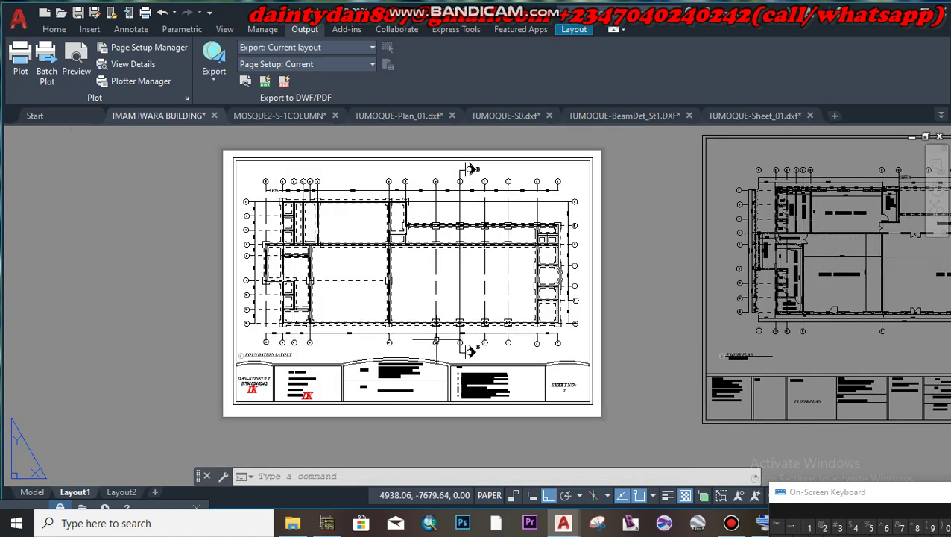
{"action": "left_click", "coordinate": [730, 523]}
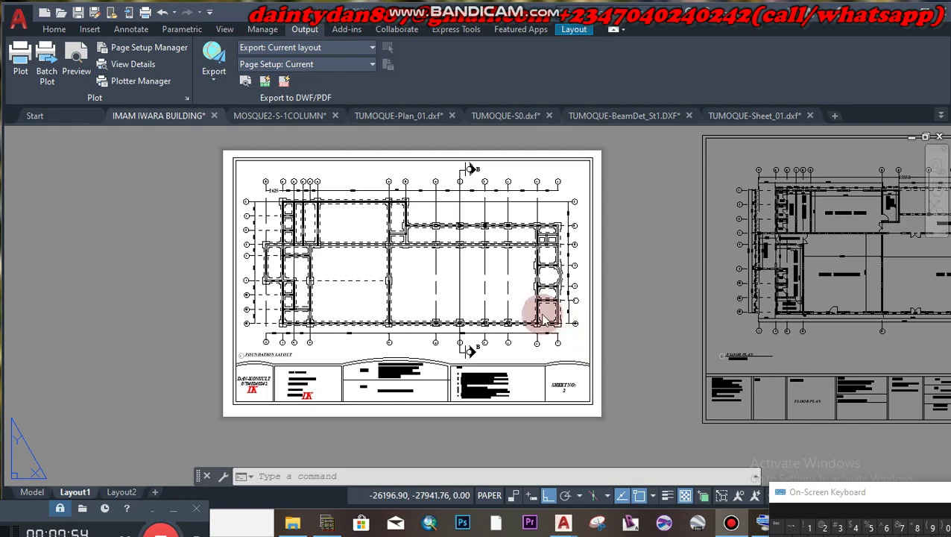
Step: Examine the foundation sheet's title block, covering the consultant, scale, date, checked-by, project, client and general notes compartments
{"action": "scroll", "coordinate": [256, 404], "scroll_direction": "up", "scroll_amount": 3}
{"action": "scroll", "coordinate": [258, 403], "scroll_direction": "up", "scroll_amount": 2}
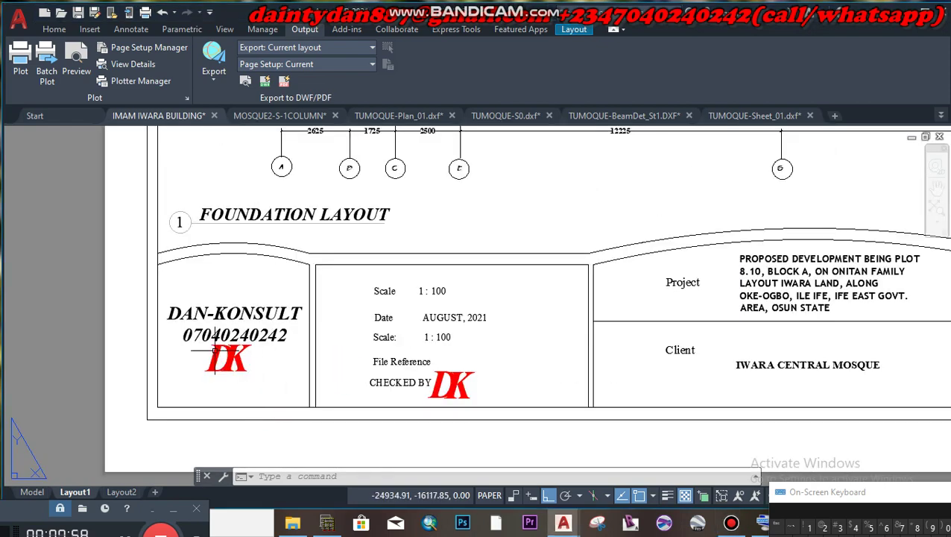
{"action": "scroll", "coordinate": [291, 371], "scroll_direction": "up", "scroll_amount": 4}
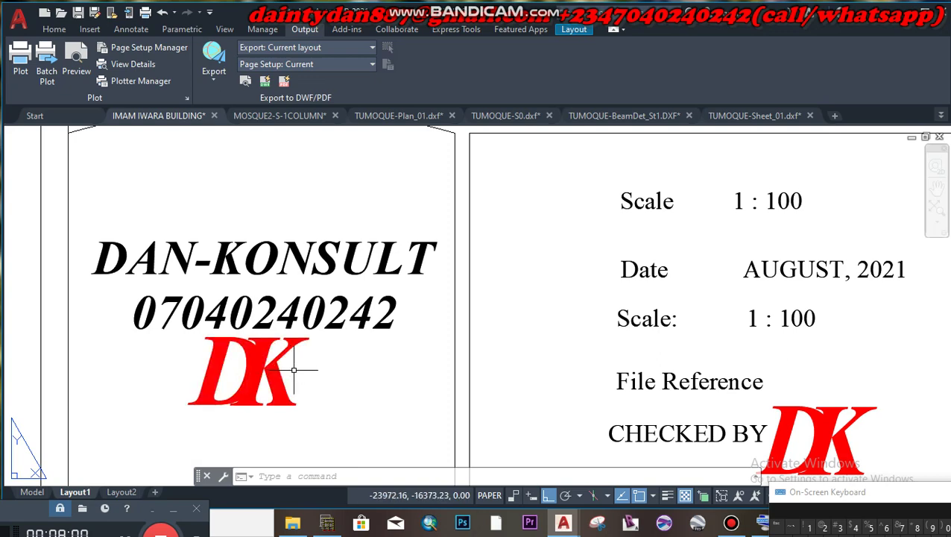
{"action": "scroll", "coordinate": [294, 370], "scroll_direction": "down", "scroll_amount": 4}
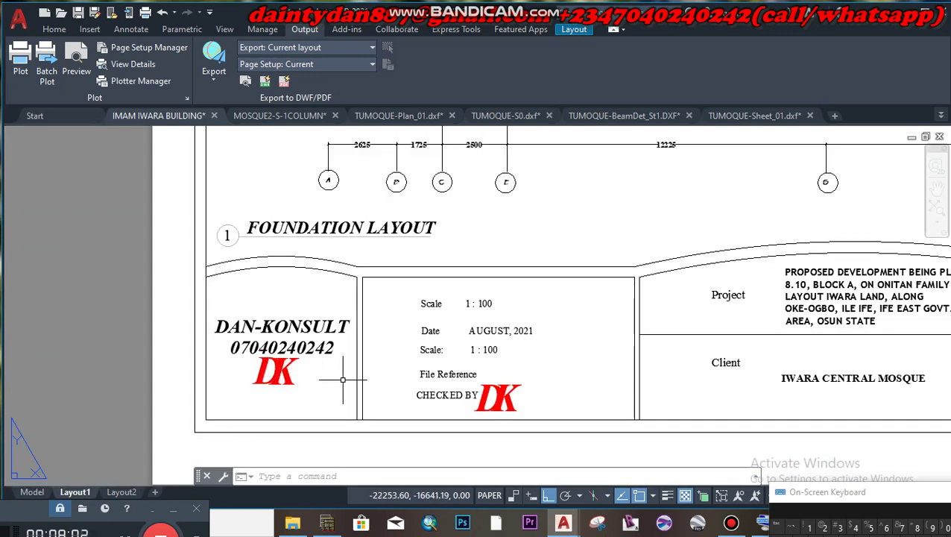
{"action": "middle_click_drag", "start_coordinate": [584, 378], "coordinate": [443, 371]}
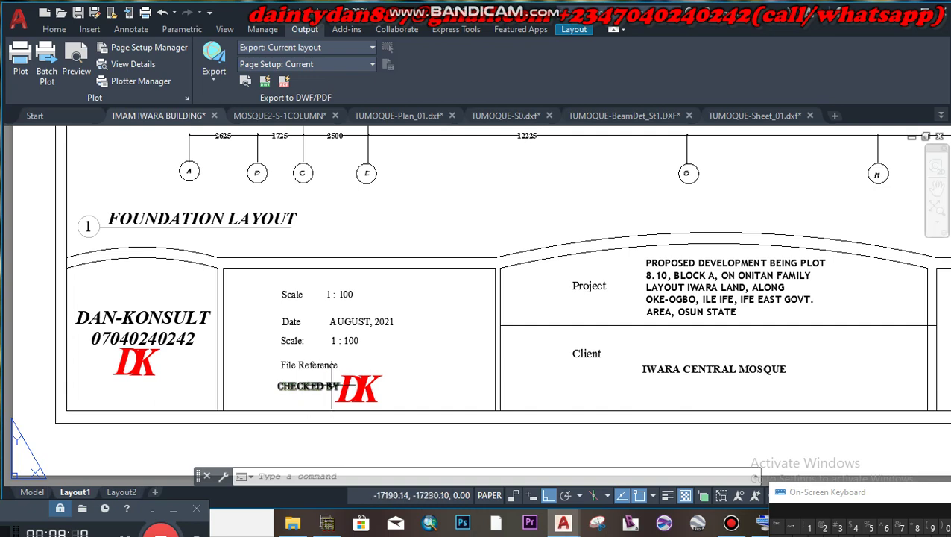
{"action": "middle_click_drag", "start_coordinate": [630, 383], "coordinate": [306, 377]}
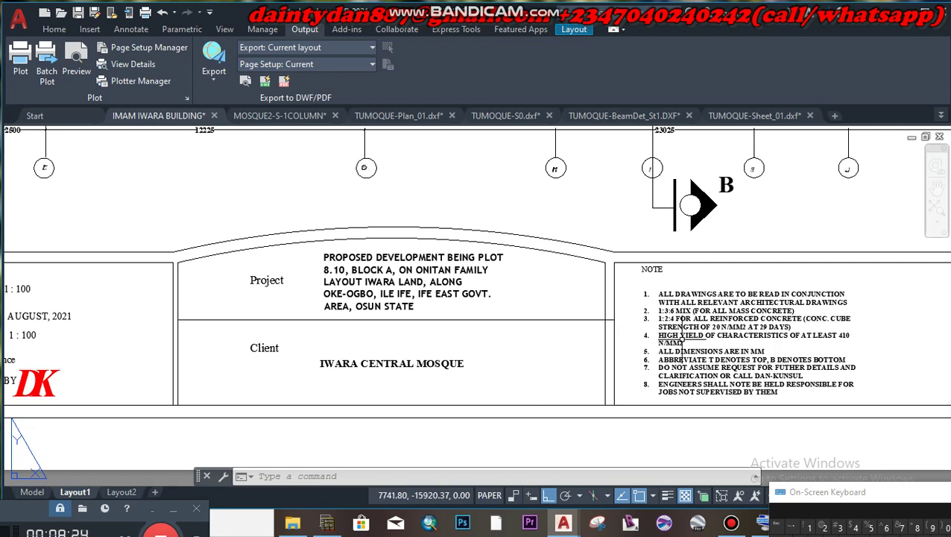
{"action": "scroll", "coordinate": [686, 336], "scroll_direction": "up", "scroll_amount": 4}
{"action": "middle_click_drag", "start_coordinate": [686, 335], "coordinate": [391, 314]}
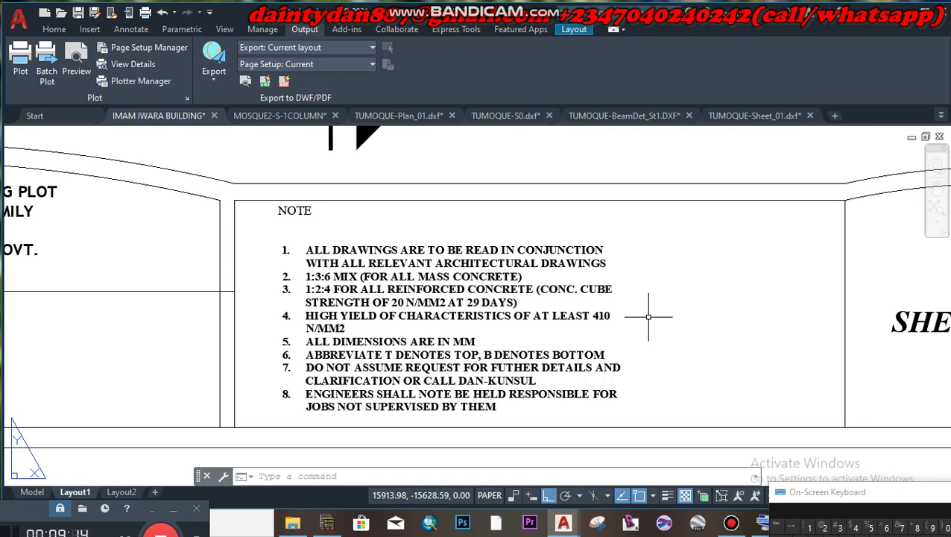
Step: Examine the sheet number compartment and how the foundation layout drawing sits above the title block within the sheet border
{"action": "scroll", "coordinate": [474, 402], "scroll_direction": "down", "scroll_amount": 3}
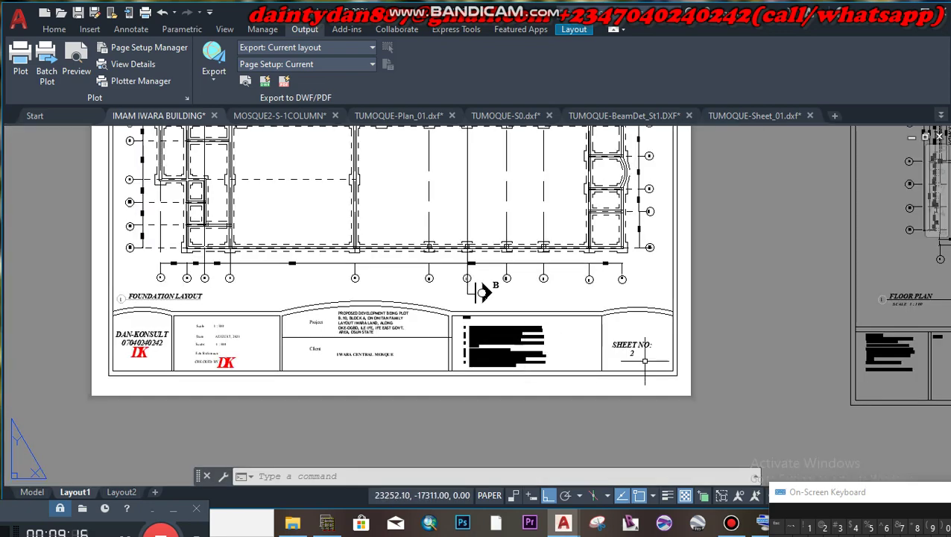
{"action": "scroll", "coordinate": [631, 356], "scroll_direction": "up", "scroll_amount": 4}
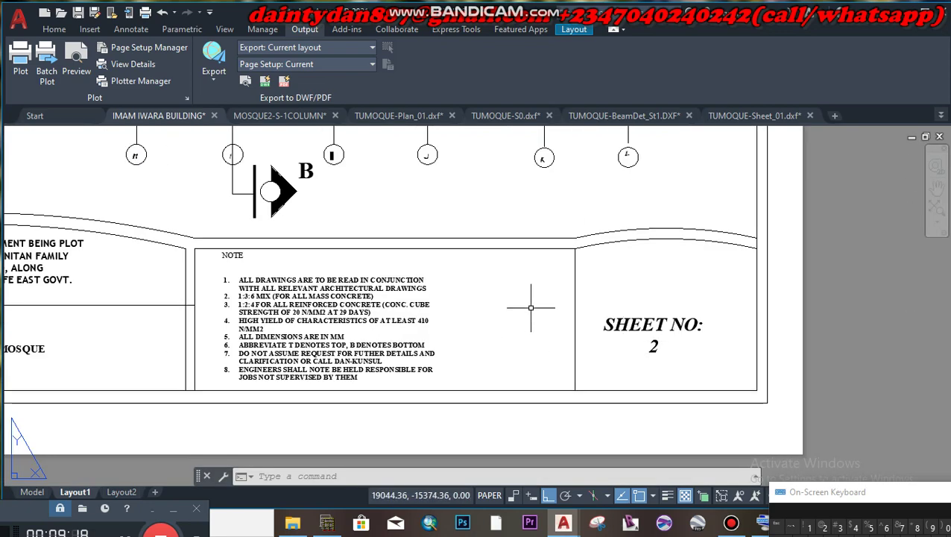
{"action": "middle_click_drag", "start_coordinate": [498, 224], "coordinate": [531, 355]}
{"action": "scroll", "coordinate": [531, 355], "scroll_direction": "down", "scroll_amount": 6}
{"action": "scroll", "coordinate": [423, 356], "scroll_direction": "up", "scroll_amount": 2}
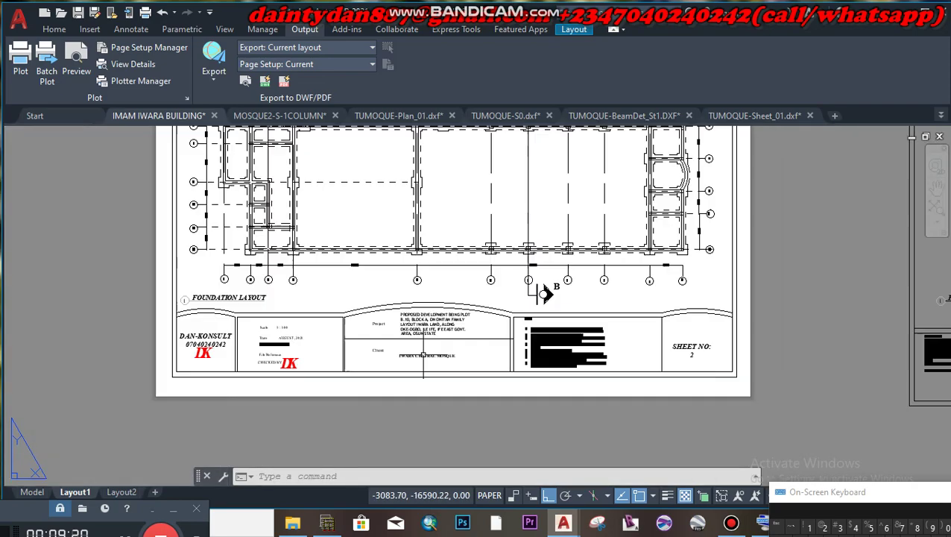
{"action": "scroll", "coordinate": [442, 391], "scroll_direction": "down", "scroll_amount": 3}
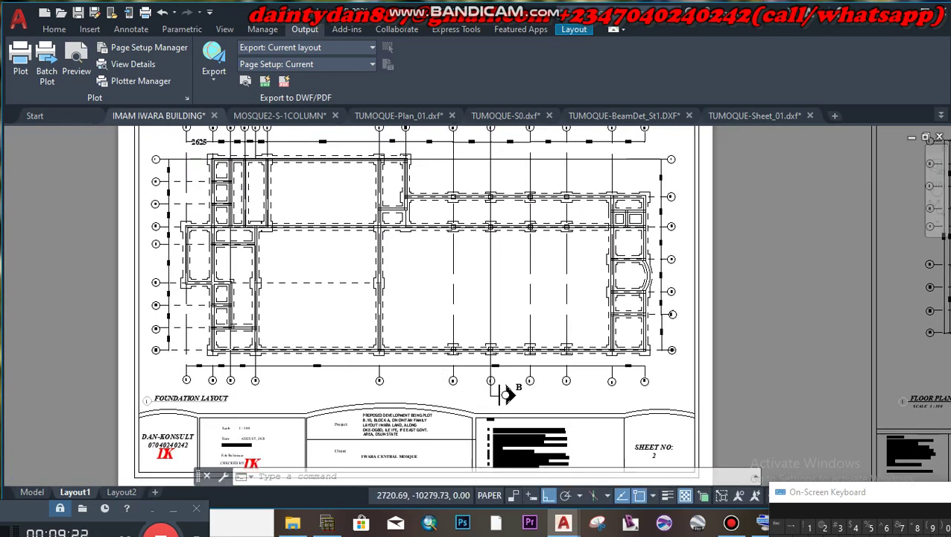
{"action": "scroll", "coordinate": [442, 391], "scroll_direction": "down", "scroll_amount": 3}
{"action": "scroll", "coordinate": [442, 391], "scroll_direction": "up", "scroll_amount": 3}
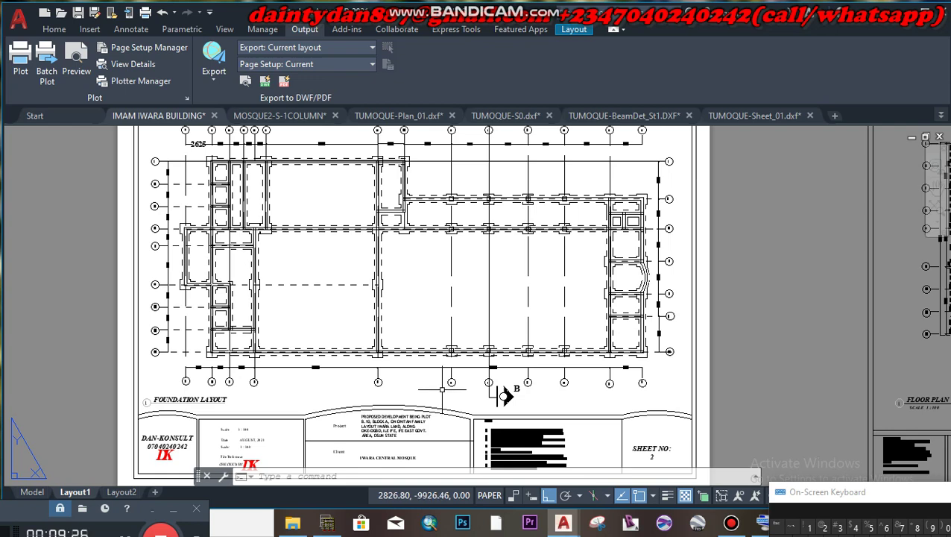
{"action": "scroll", "coordinate": [459, 337], "scroll_direction": "down", "scroll_amount": 3}
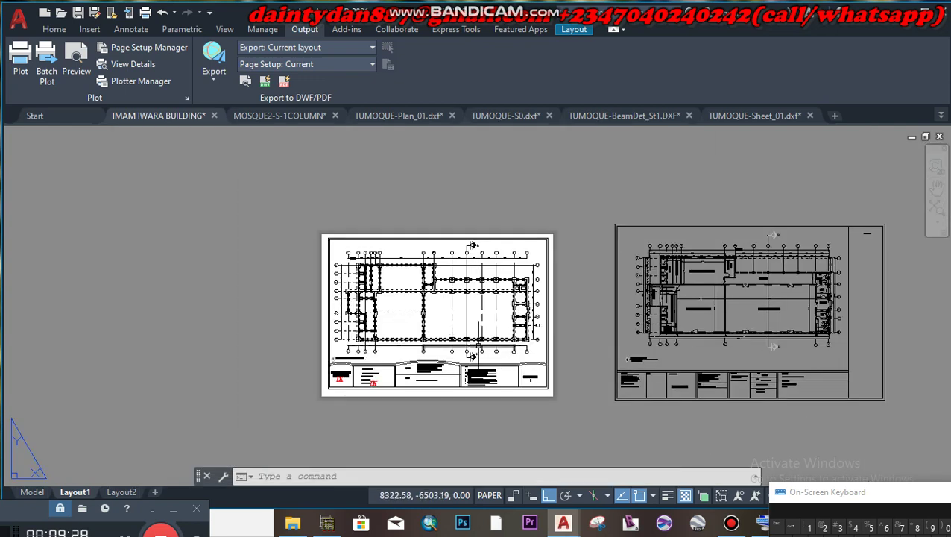
{"action": "scroll", "coordinate": [418, 358], "scroll_direction": "up", "scroll_amount": 3}
{"action": "scroll", "coordinate": [278, 367], "scroll_direction": "up", "scroll_amount": 3}
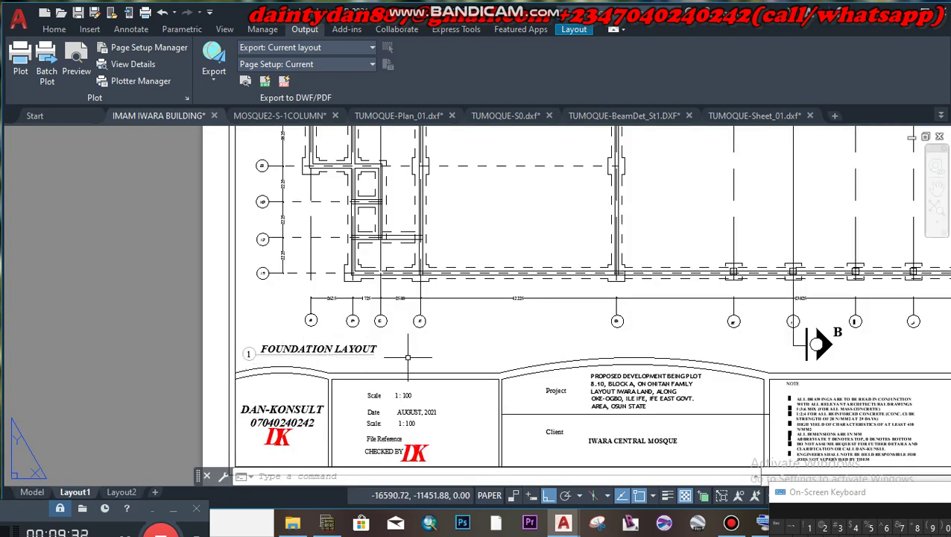
{"action": "scroll", "coordinate": [466, 318], "scroll_direction": "down", "scroll_amount": 3}
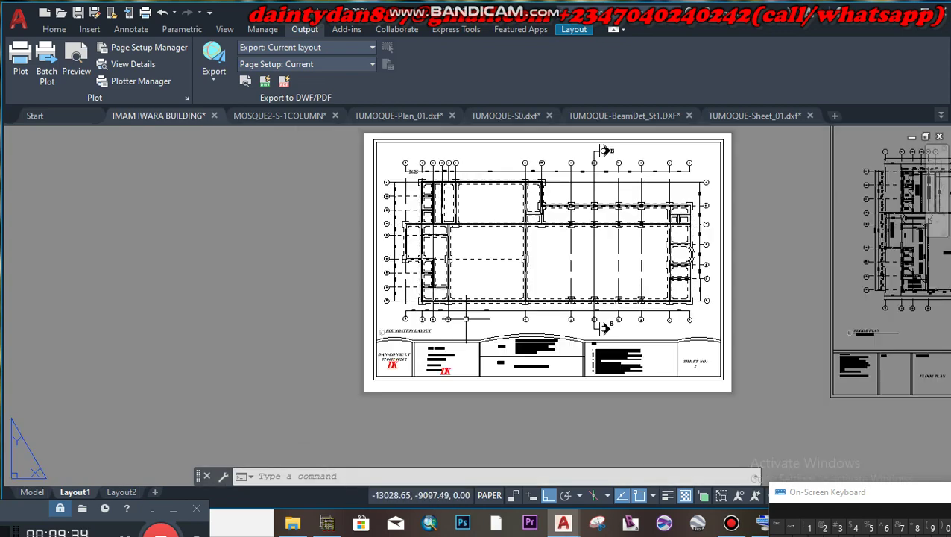
Step: View the floor plan sheet beside the foundation layout in Layout1
{"action": "middle_click_drag", "start_coordinate": [673, 313], "coordinate": [296, 330]}
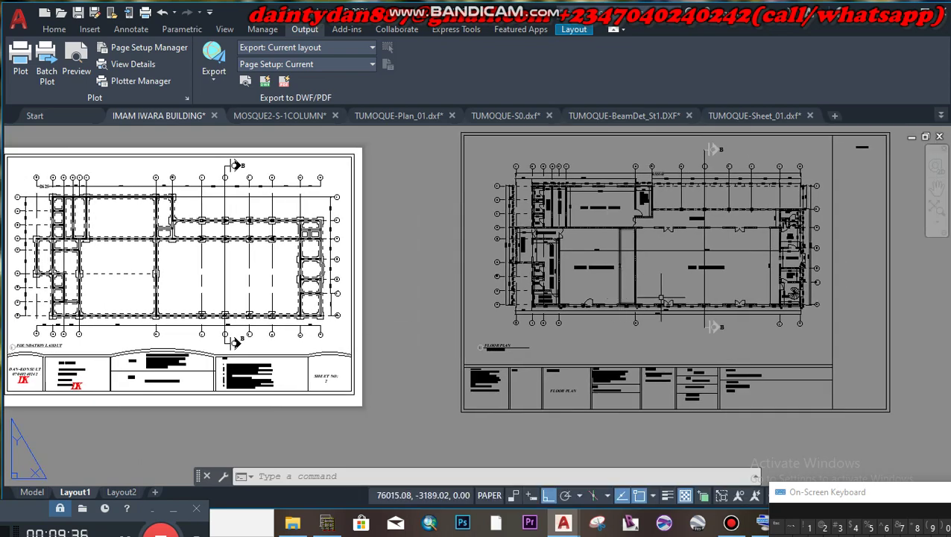
{"action": "middle_click_drag", "start_coordinate": [657, 303], "coordinate": [429, 380]}
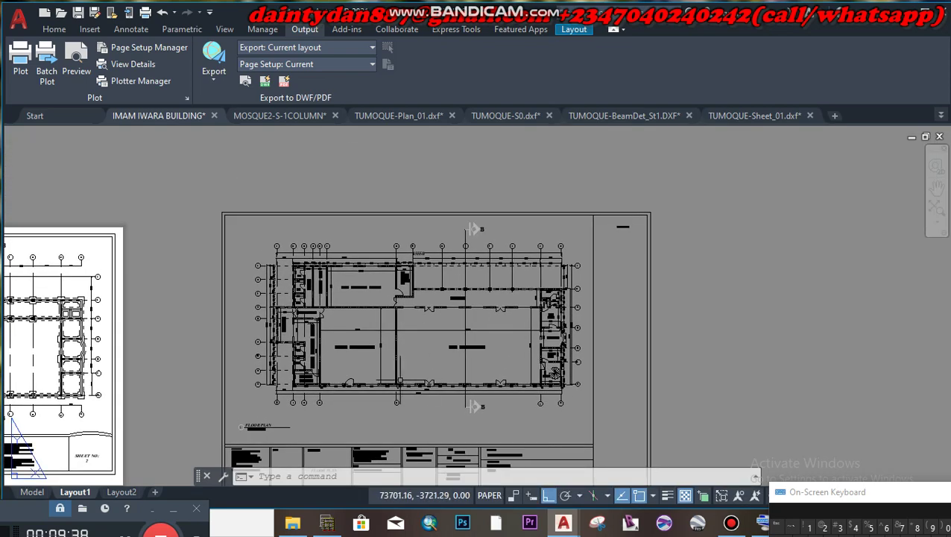
{"action": "middle_click_drag", "start_coordinate": [362, 408], "coordinate": [402, 341]}
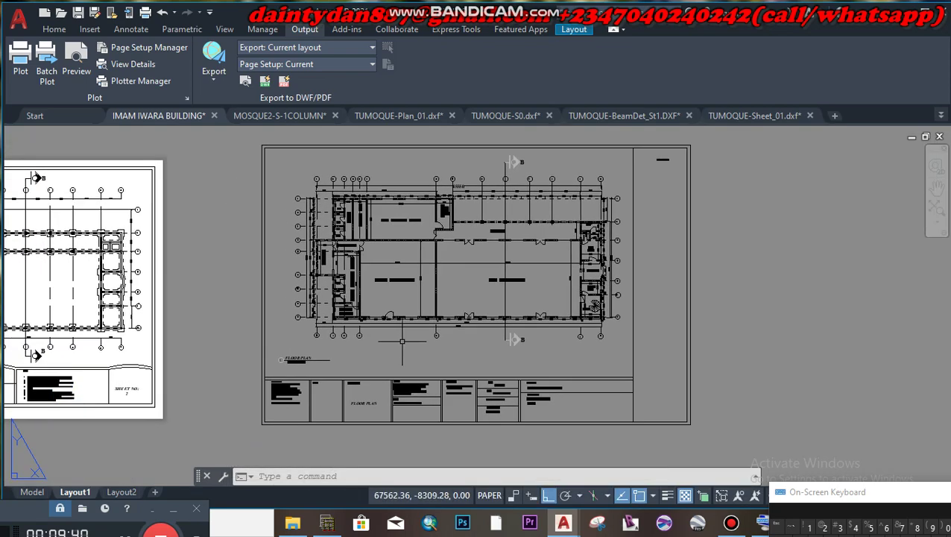
{"action": "middle_click_drag", "start_coordinate": [432, 287], "coordinate": [437, 341]}
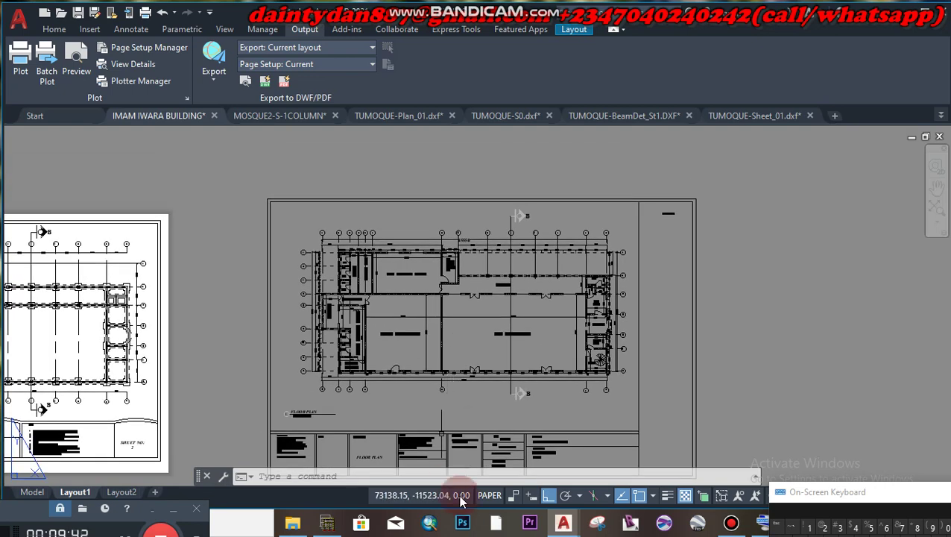
Step: Switch to the MOSQUE2-S-1COLUMN drawing and review its titled column, beam and pad footing detail sheets
{"action": "mouse_move", "coordinate": [564, 527]}
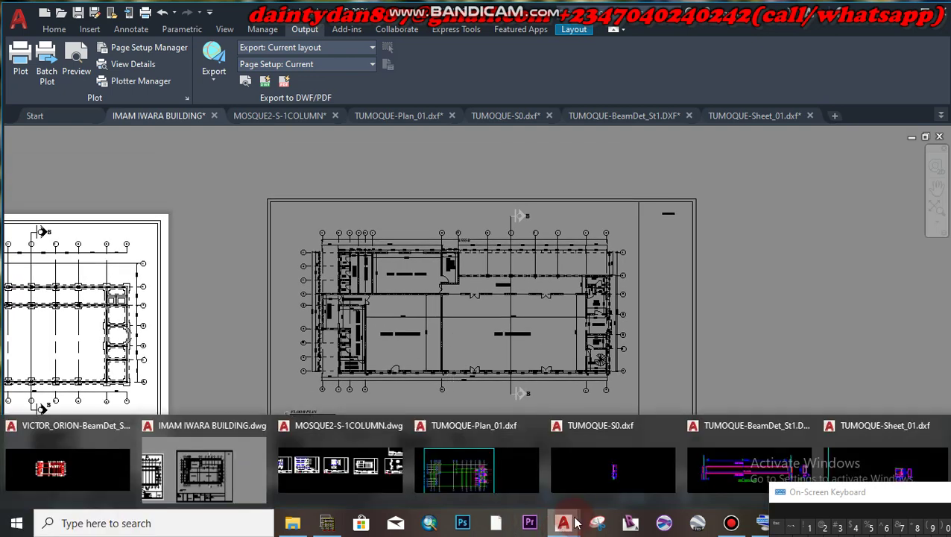
{"action": "left_click", "coordinate": [367, 454]}
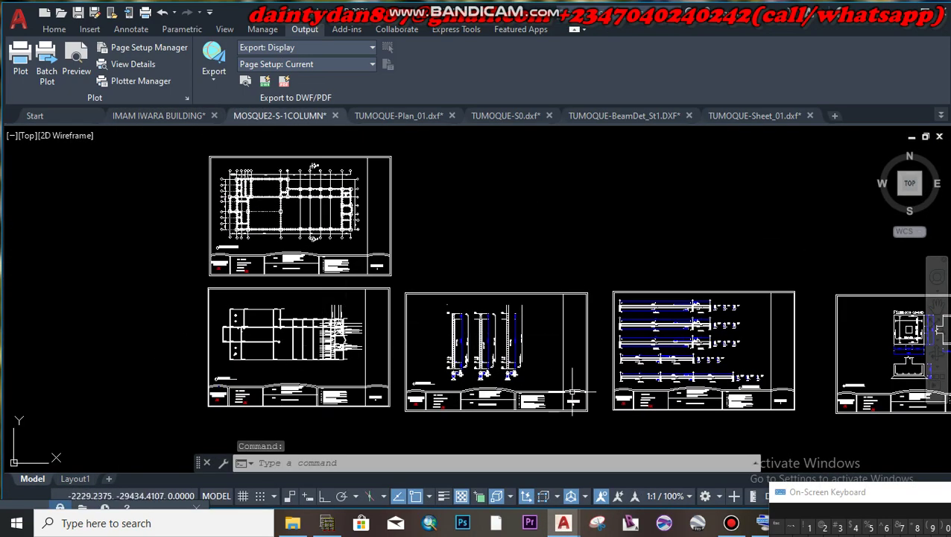
{"action": "middle_click_drag", "start_coordinate": [555, 386], "coordinate": [432, 367]}
{"action": "scroll", "coordinate": [357, 328], "scroll_direction": "up", "scroll_amount": 5}
{"action": "middle_click_drag", "start_coordinate": [453, 337], "coordinate": [442, 378]}
{"action": "mouse_move", "coordinate": [799, 366]}
{"action": "middle_mouse_down"}
{"action": "mouse_move", "coordinate": [633, 361]}
{"action": "mouse_move", "coordinate": [340, 318]}
{"action": "middle_mouse_up"}
{"action": "scroll", "coordinate": [340, 318], "scroll_direction": "down", "scroll_amount": 4}
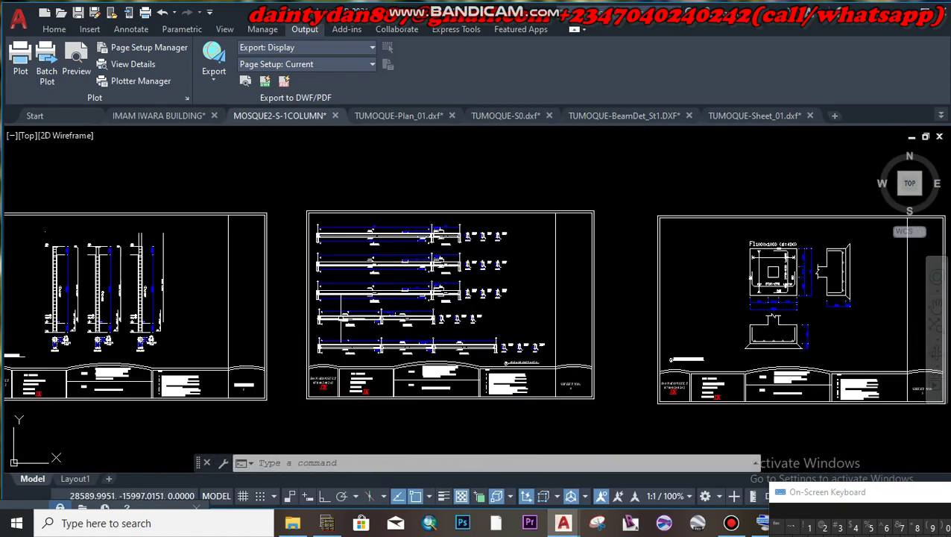
{"action": "middle_click_drag", "start_coordinate": [767, 290], "coordinate": [492, 283]}
{"action": "scroll", "coordinate": [551, 281], "scroll_direction": "up", "scroll_amount": 4}
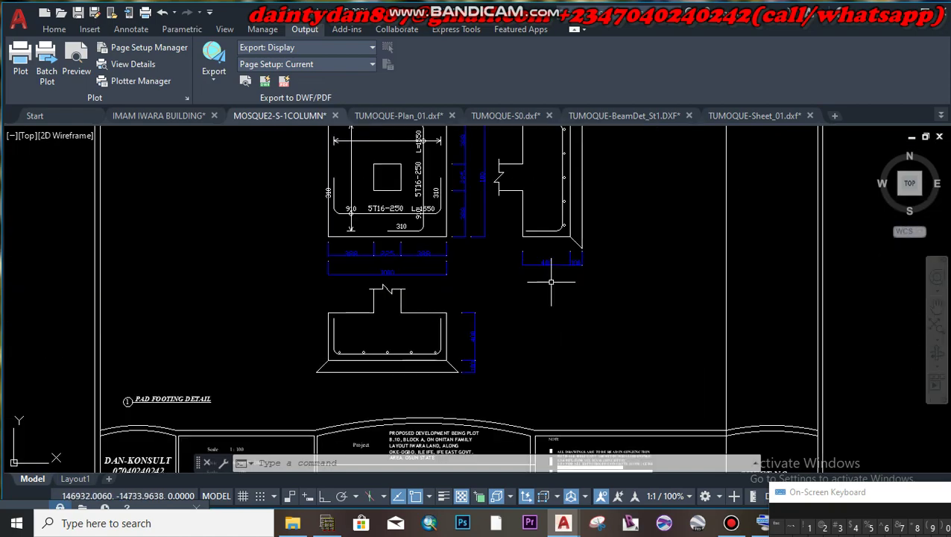